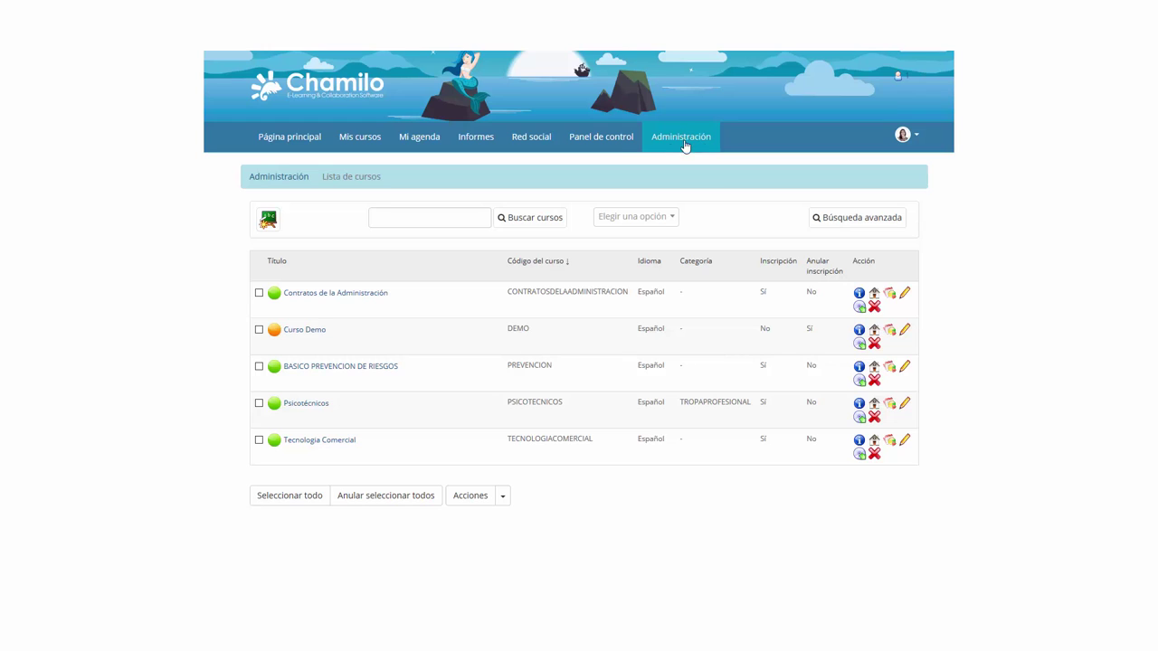
# Step: Open the list of courses from the platform administration and activate the course search field
pyautogui.click(283, 178)
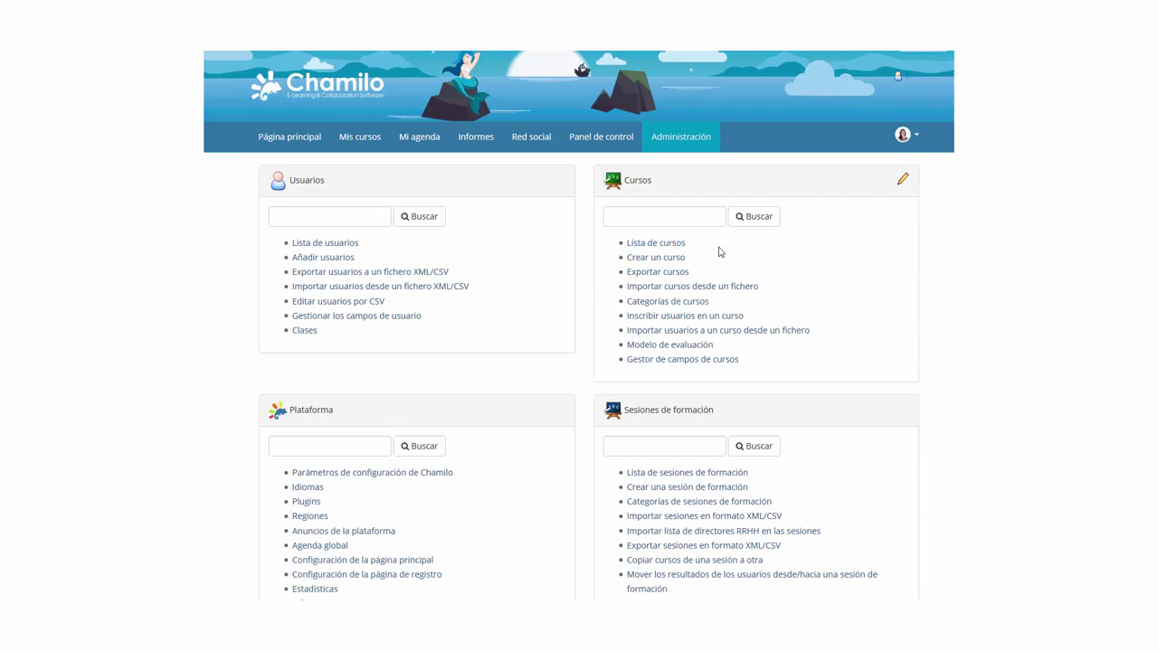
pyautogui.click(668, 245)
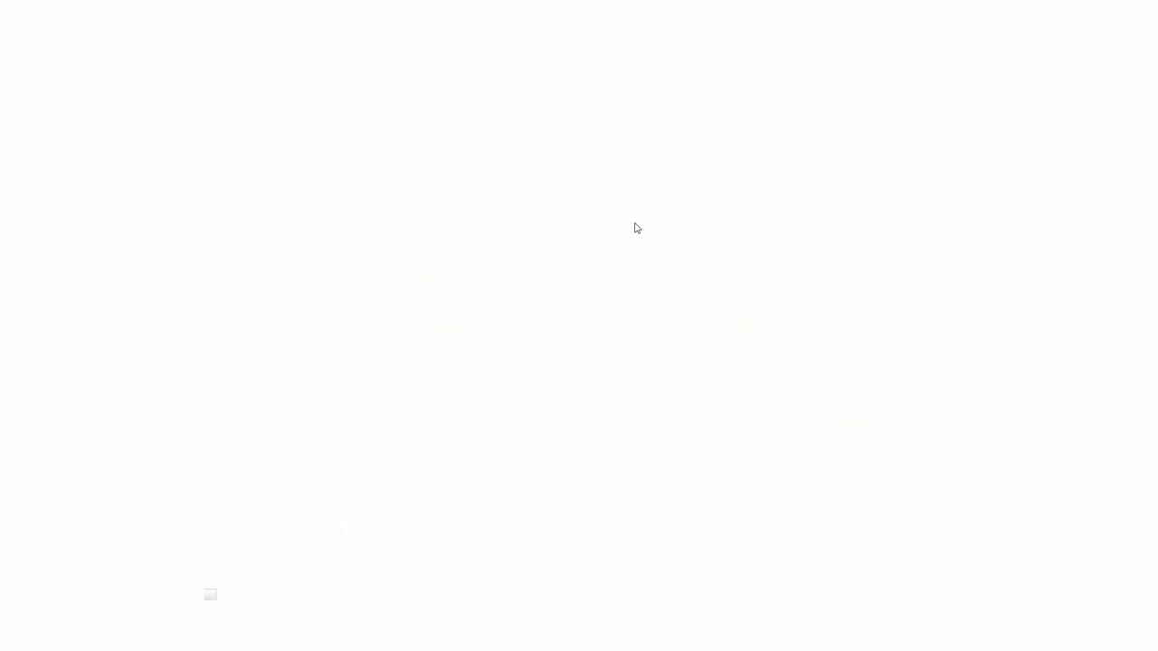
pyautogui.click(437, 218)
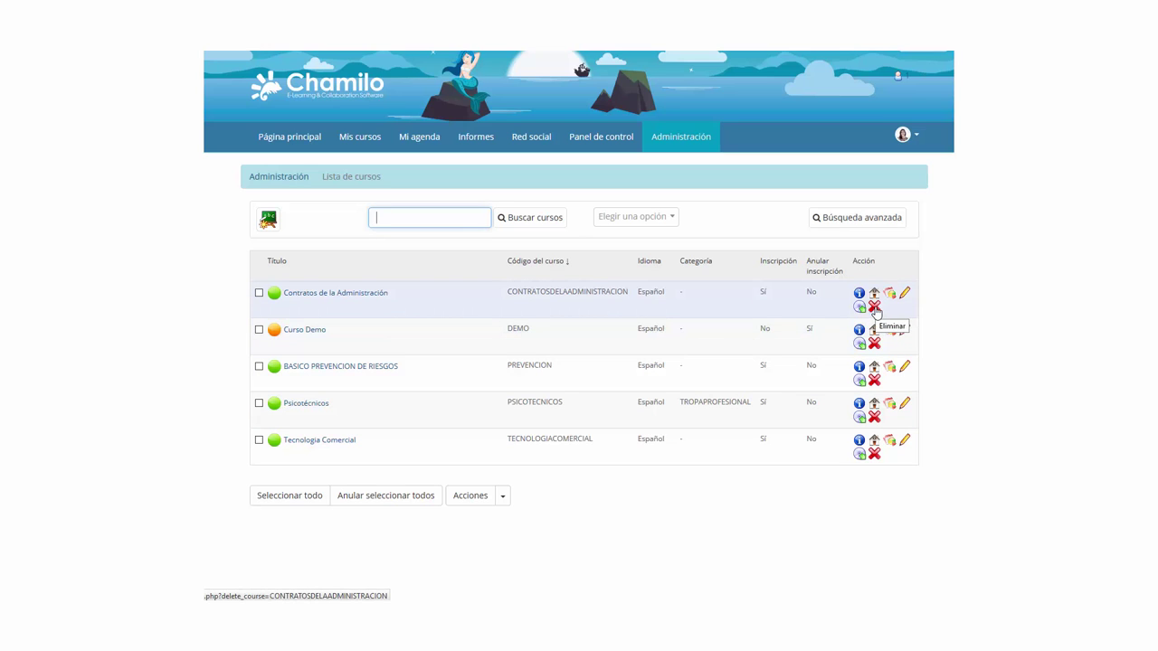
# Step: Select the courses Contratos de la Administración and Curso Demo to check the available bulk actions, and clear the selection
pyautogui.click(258, 293)
pyautogui.click(259, 330)
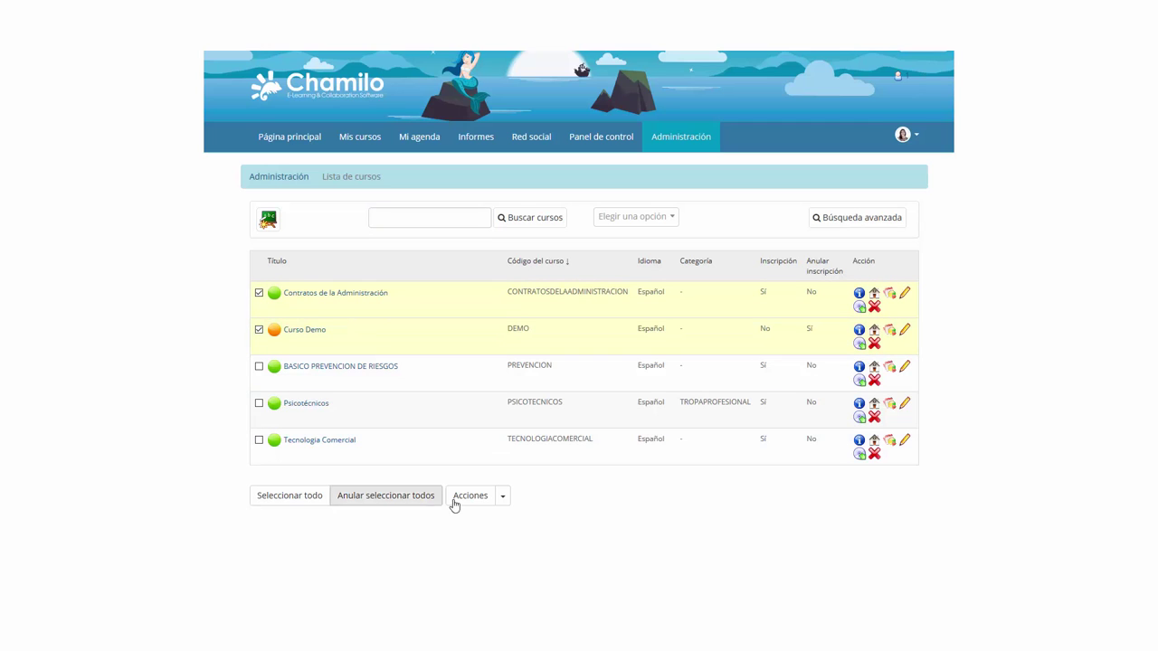
pyautogui.click(502, 495)
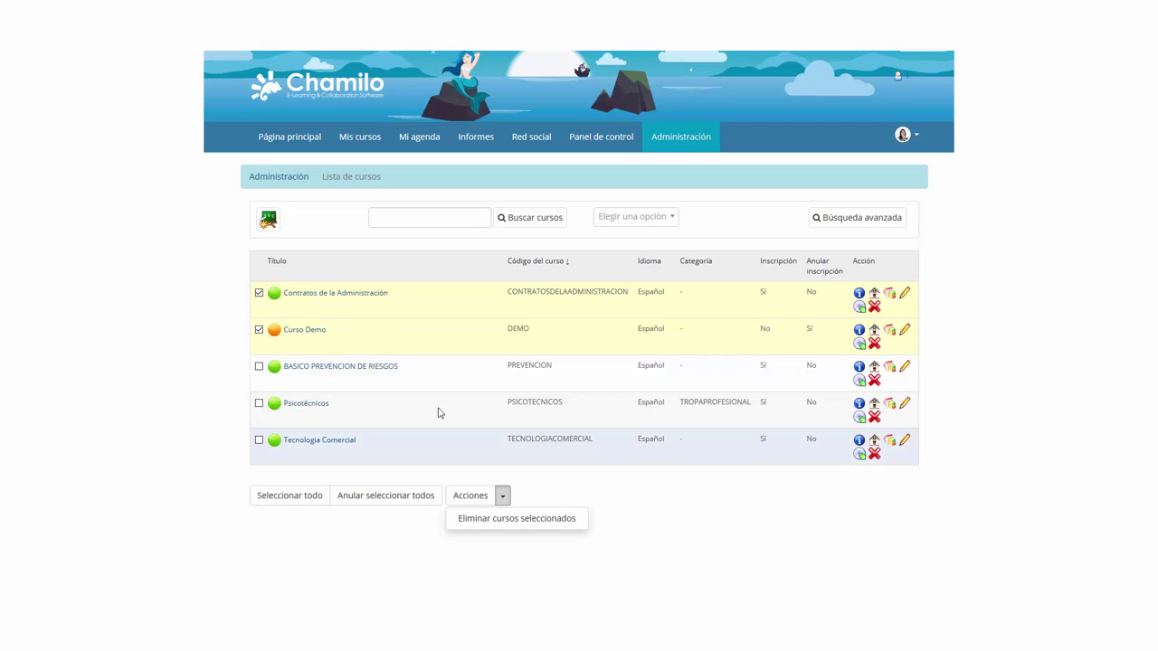
pyautogui.click(231, 311)
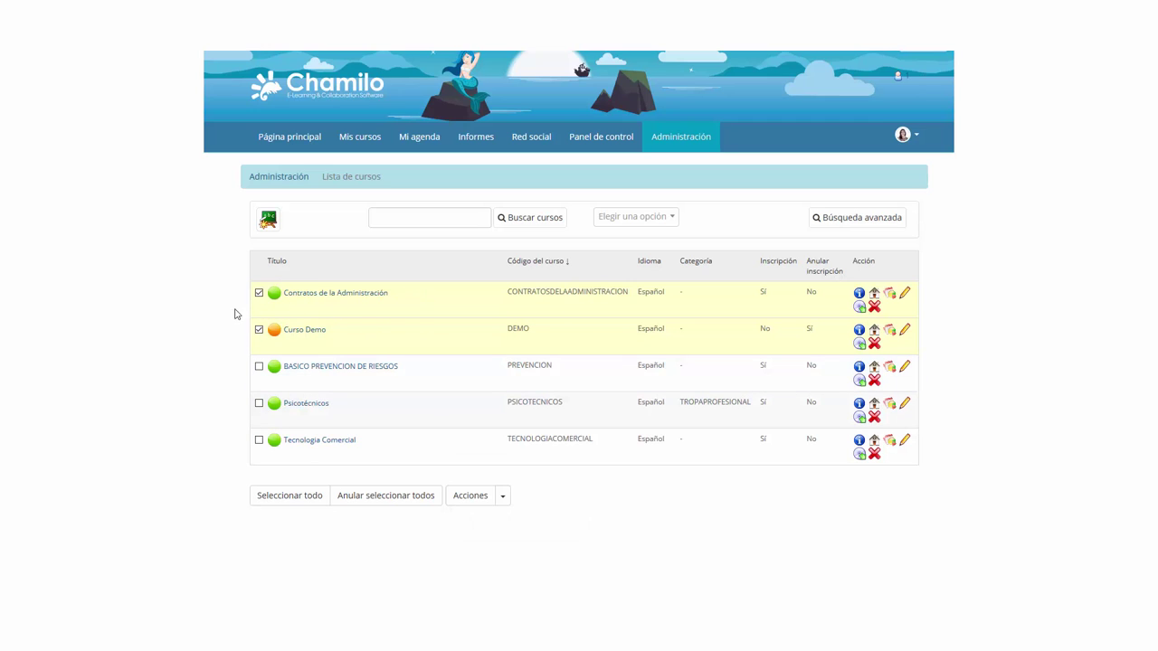
pyautogui.click(259, 329)
pyautogui.click(258, 294)
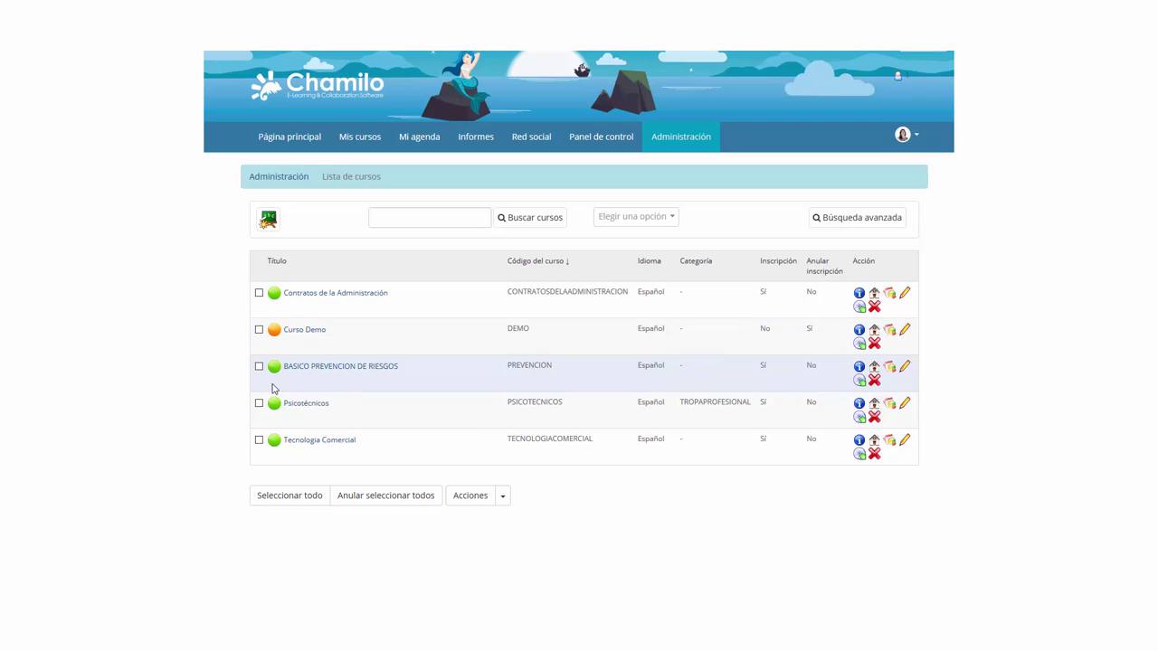
# Step: Open the course Contratos de la Administración for editing and select the text of its visual code
pyautogui.moveTo(276, 446)
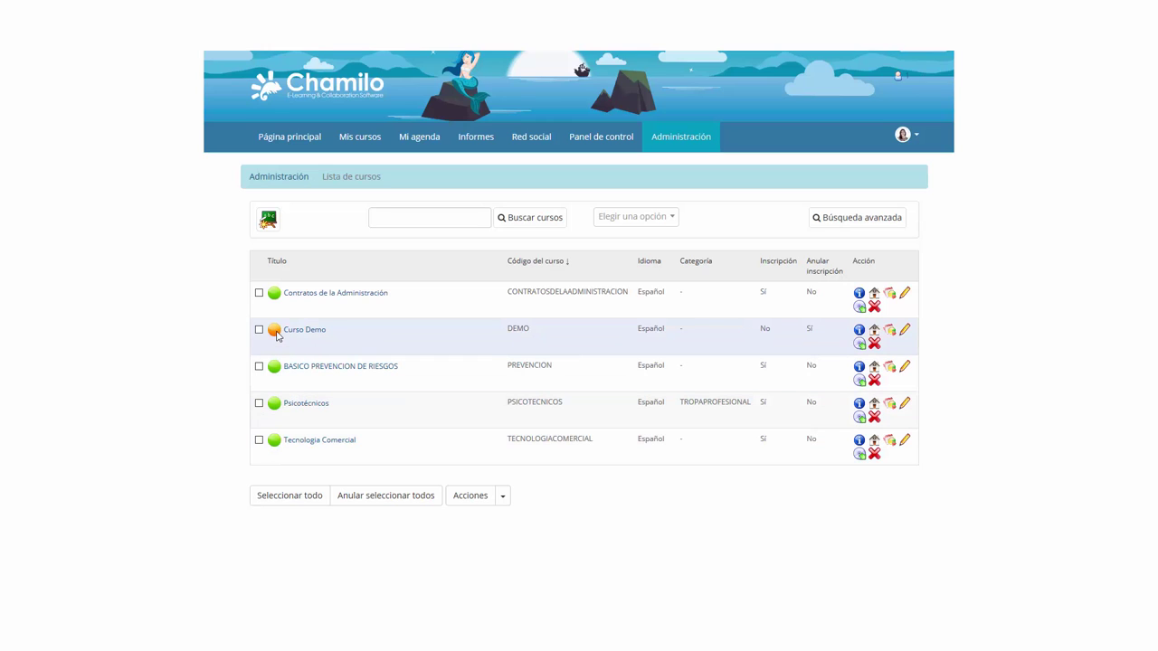
pyautogui.moveTo(277, 336)
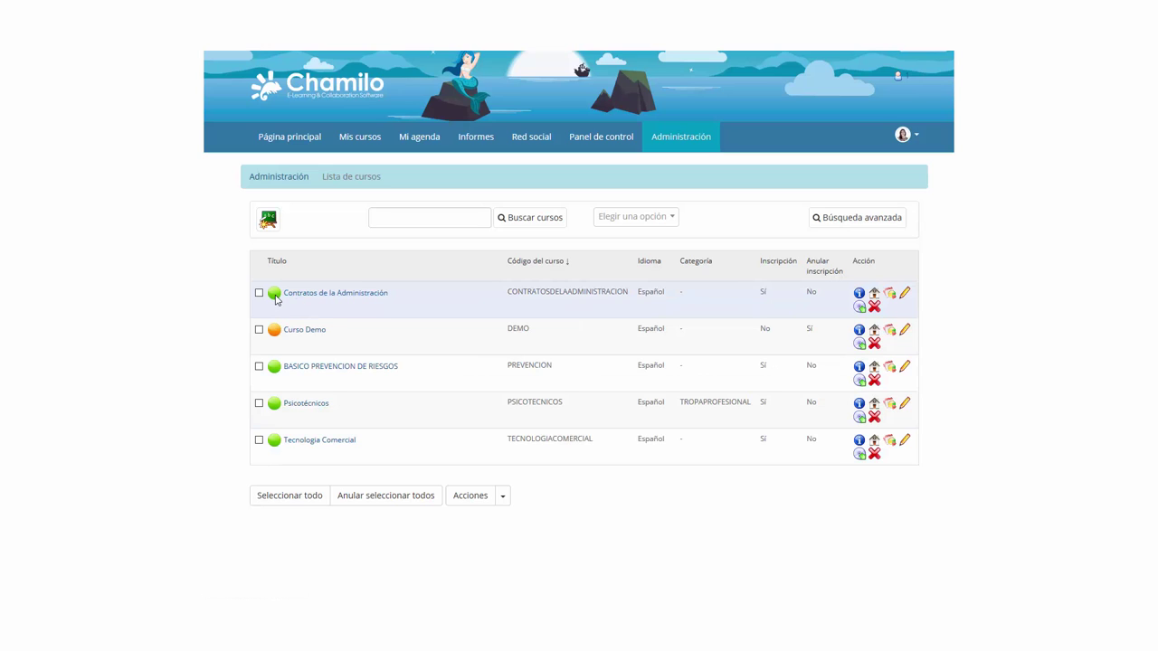
pyautogui.moveTo(276, 300)
pyautogui.click(907, 294)
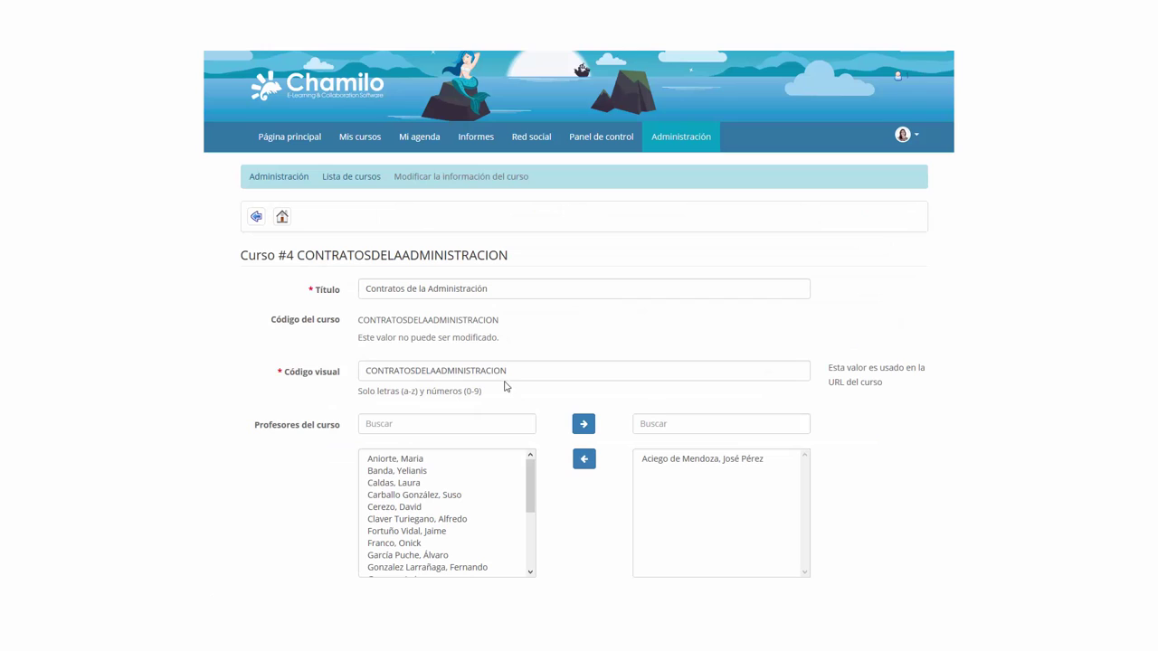
pyautogui.moveTo(521, 372); pyautogui.dragTo(340, 381)
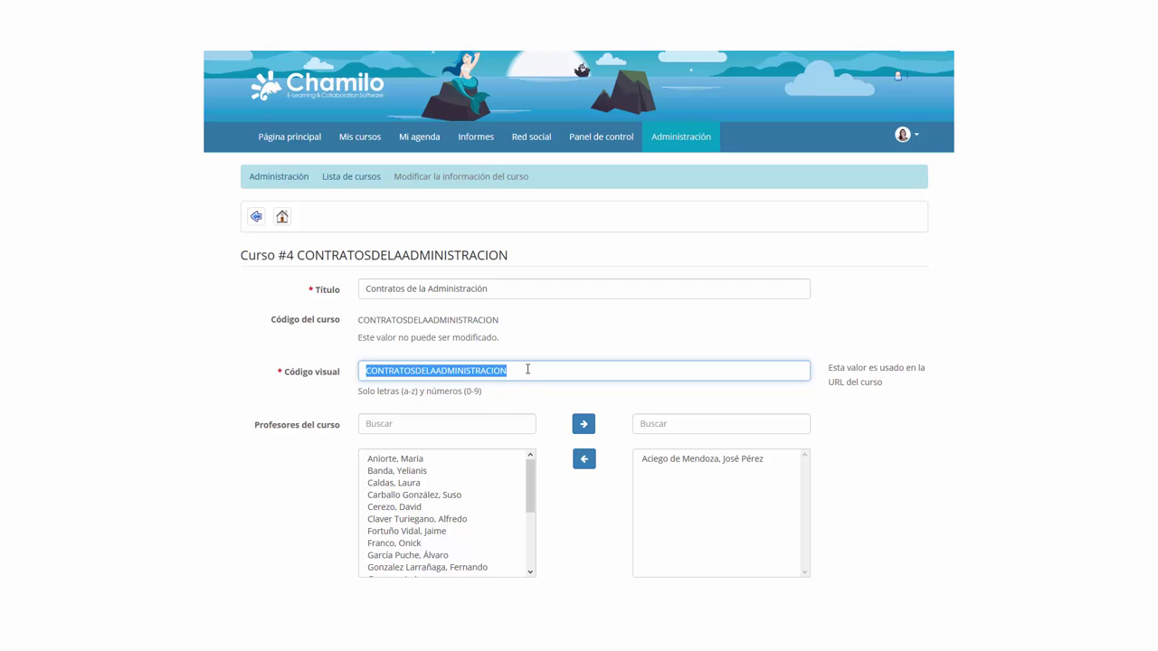
# Step: Try adding the second available teacher to the course's teachers, and remove that teacher again
pyautogui.scroll(-1, 473, 401)
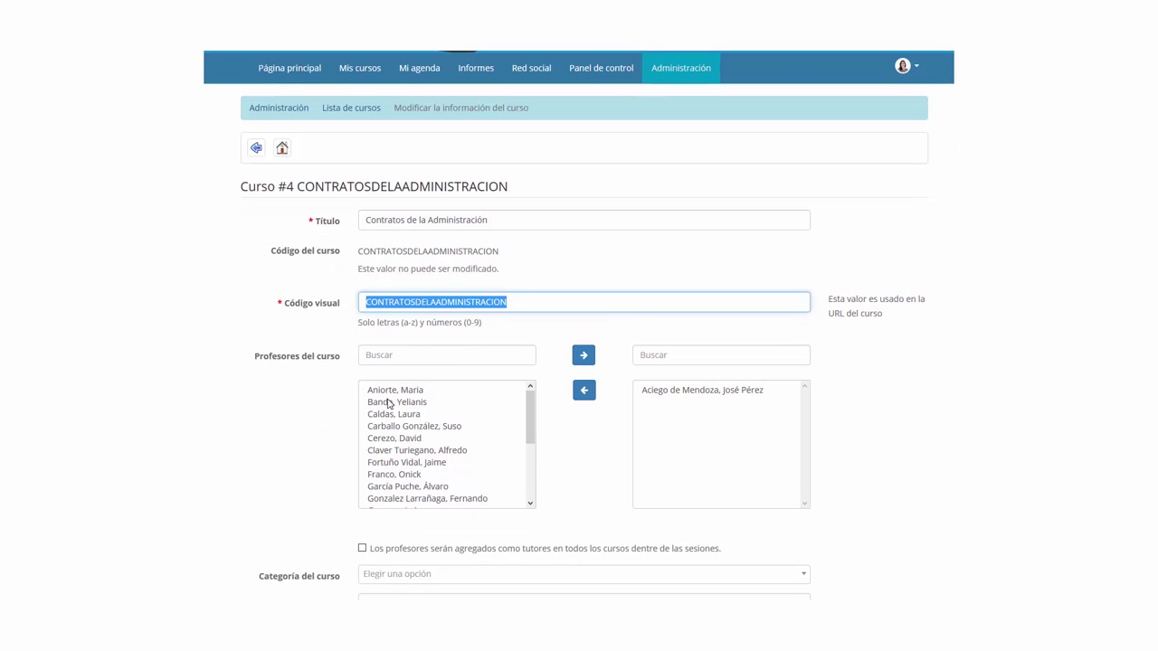
pyautogui.click(397, 403)
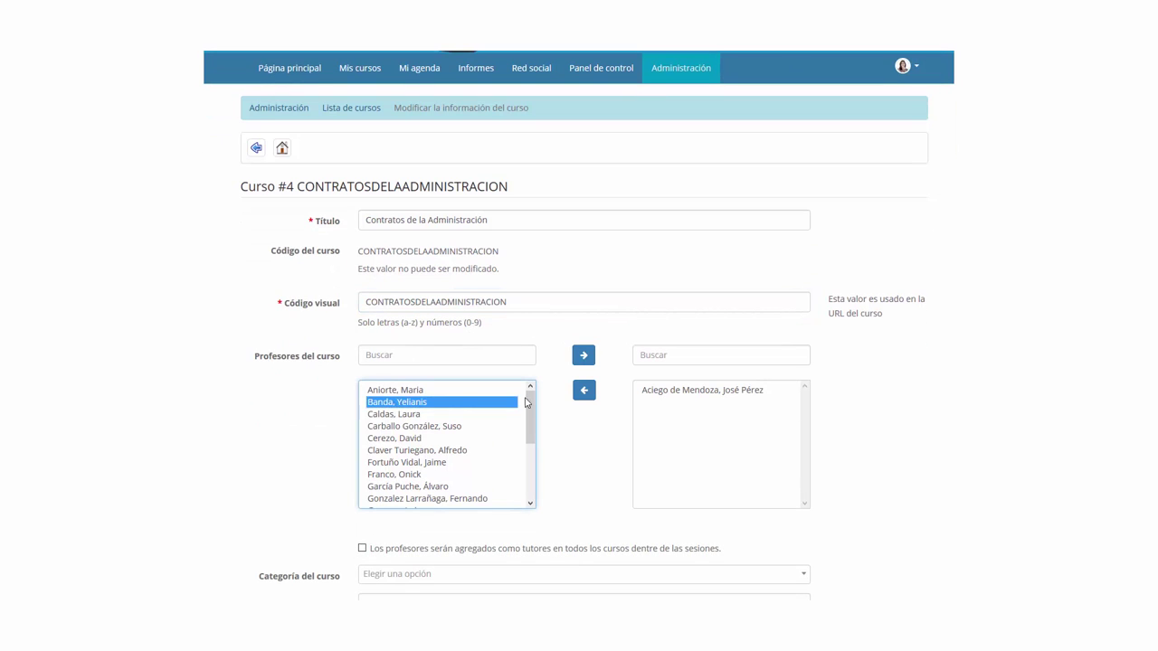
pyautogui.click(586, 358)
pyautogui.click(666, 408)
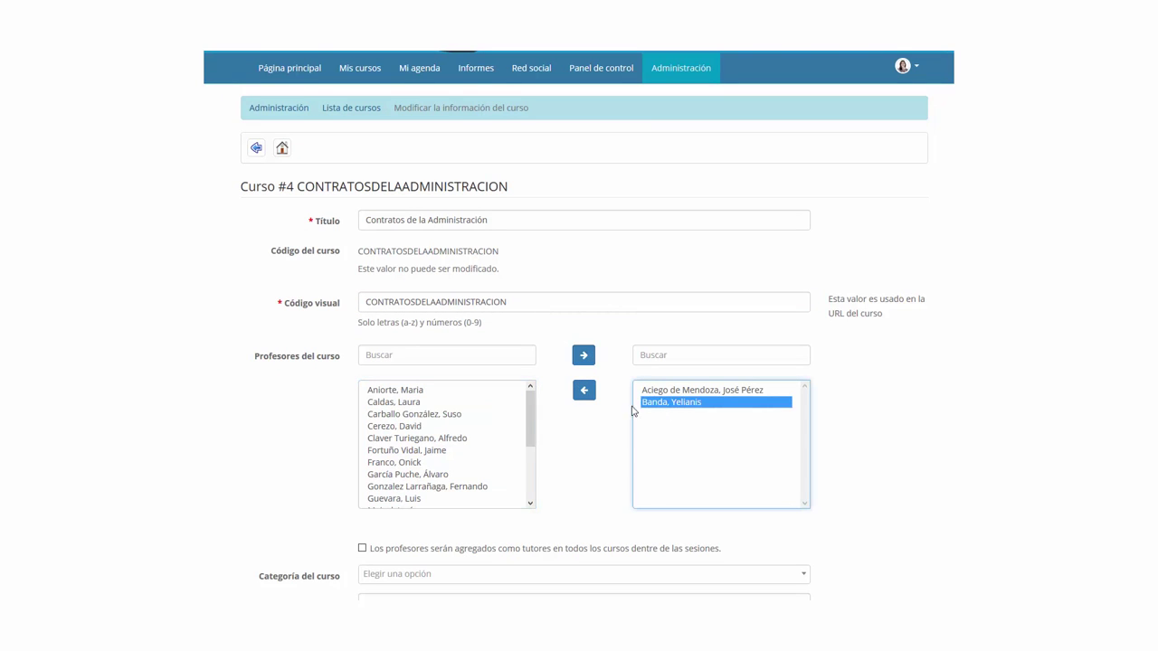
pyautogui.click(583, 395)
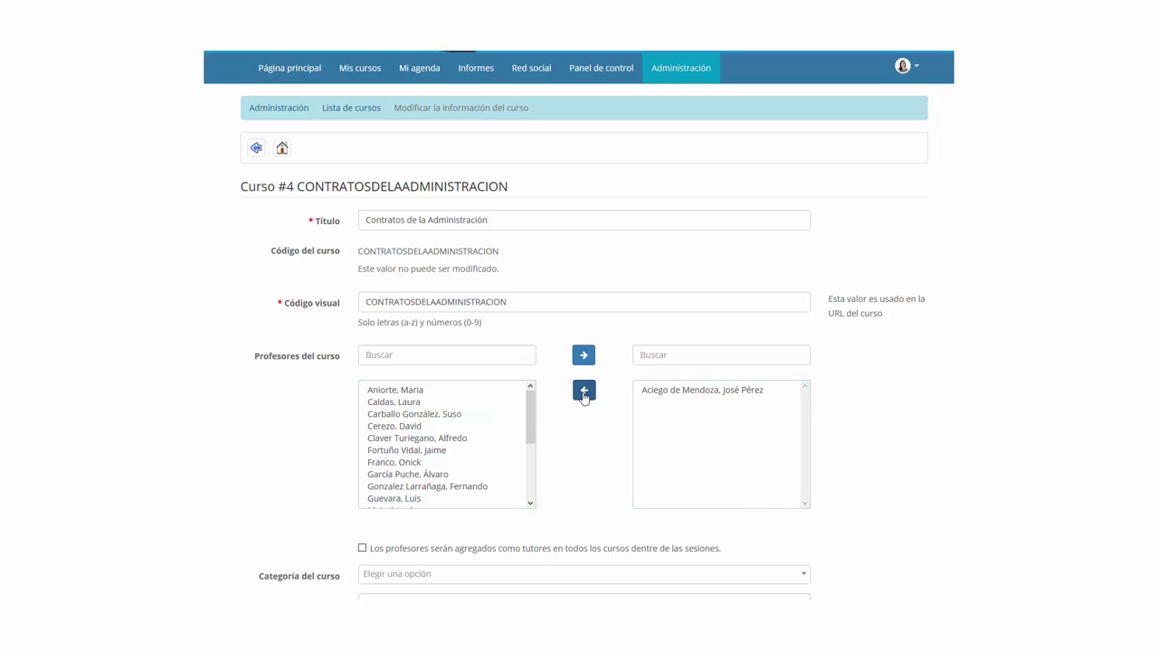
# Step: Set the course access to "Cerrado - no hay acceso a este curso" and save the course information
pyautogui.scroll(-3, 380, 453)
pyautogui.scroll(-5, 378, 455)
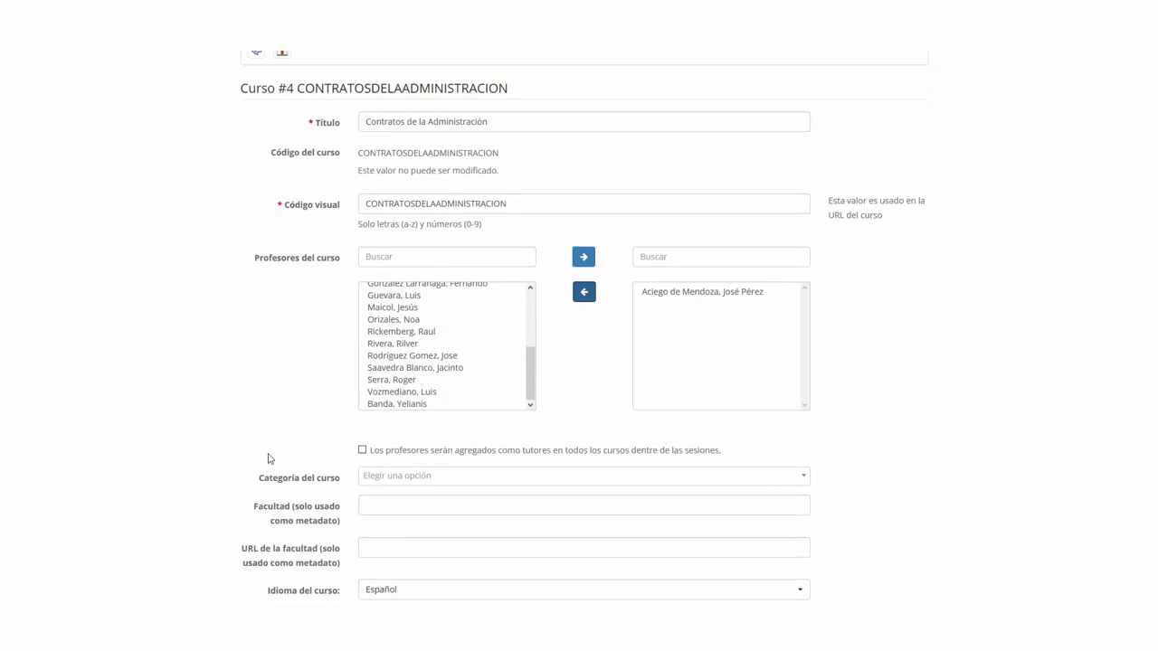
pyautogui.click(384, 305)
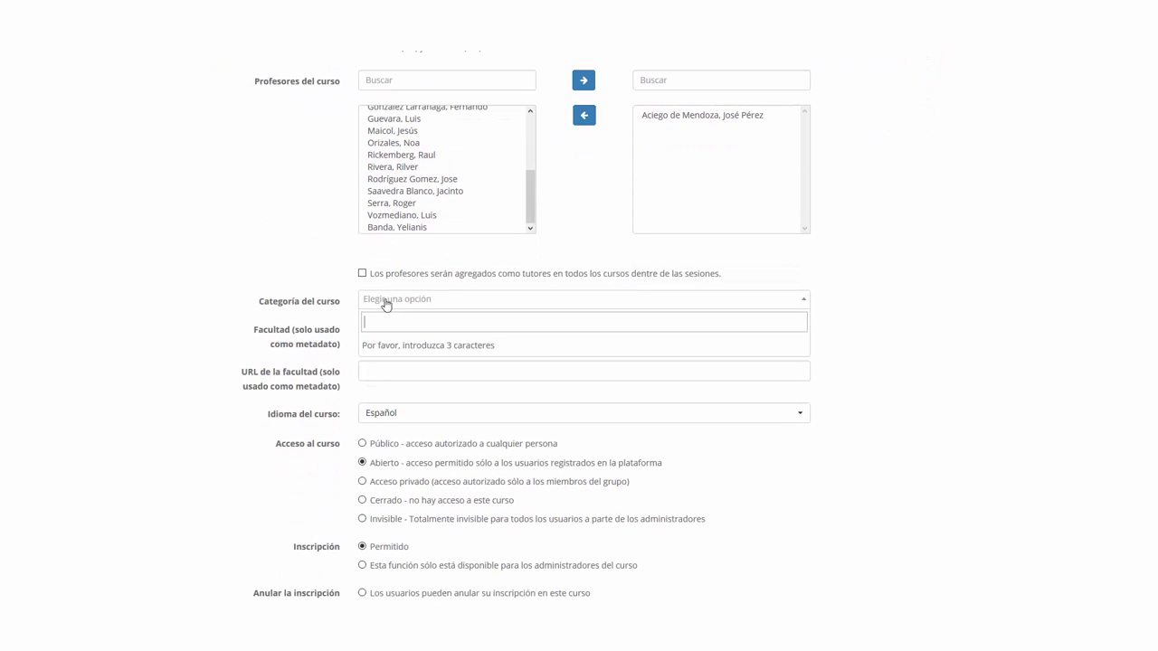
pyautogui.click(231, 325)
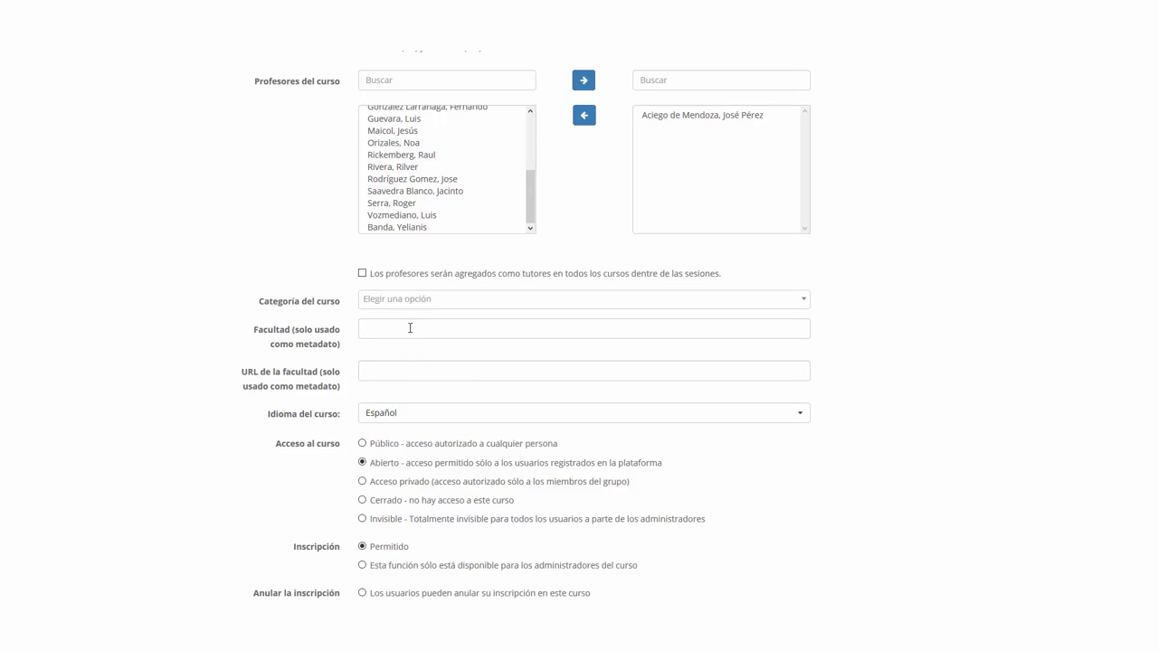
pyautogui.scroll(-2, 375, 333)
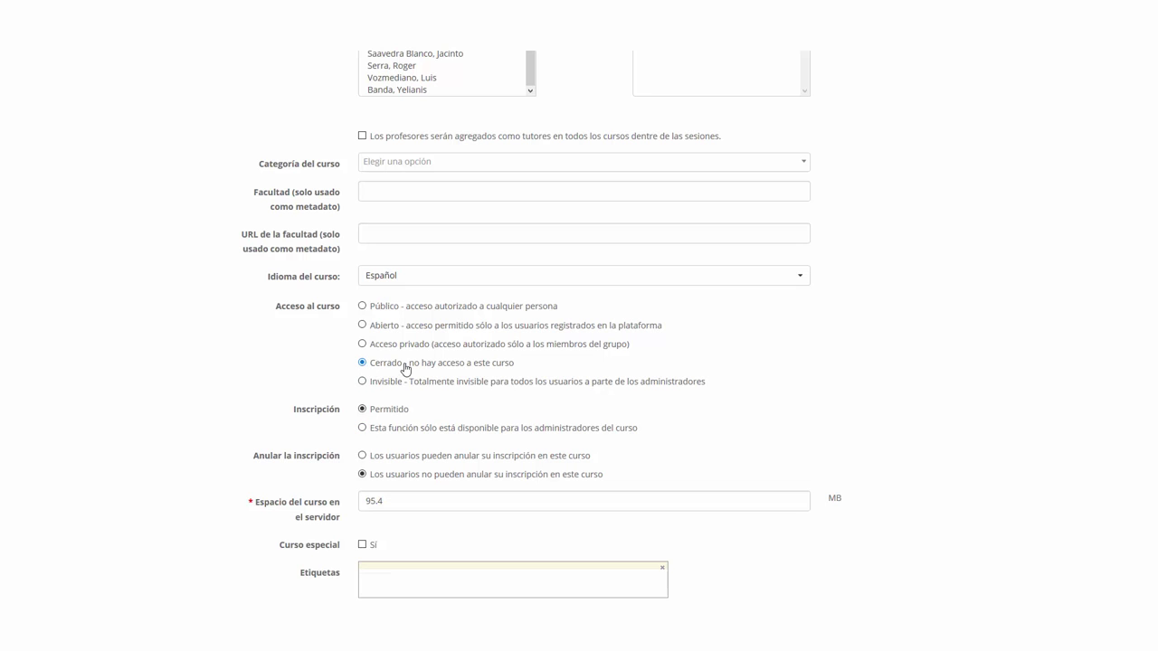
pyautogui.scroll(-3, 422, 396)
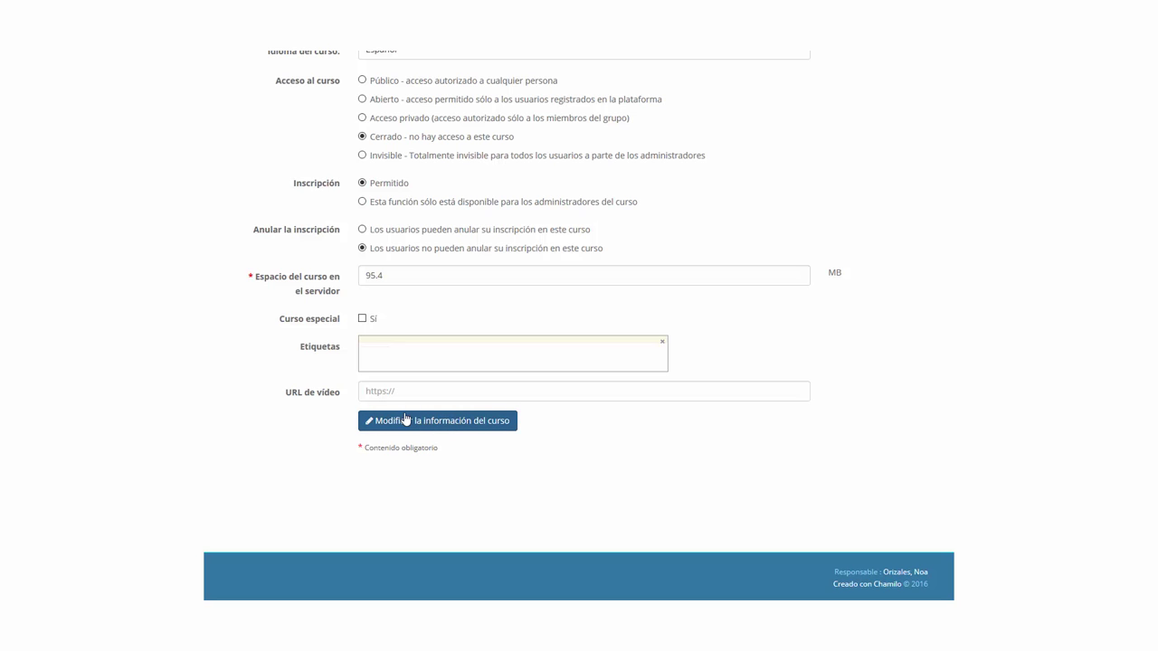
pyautogui.click(406, 419)
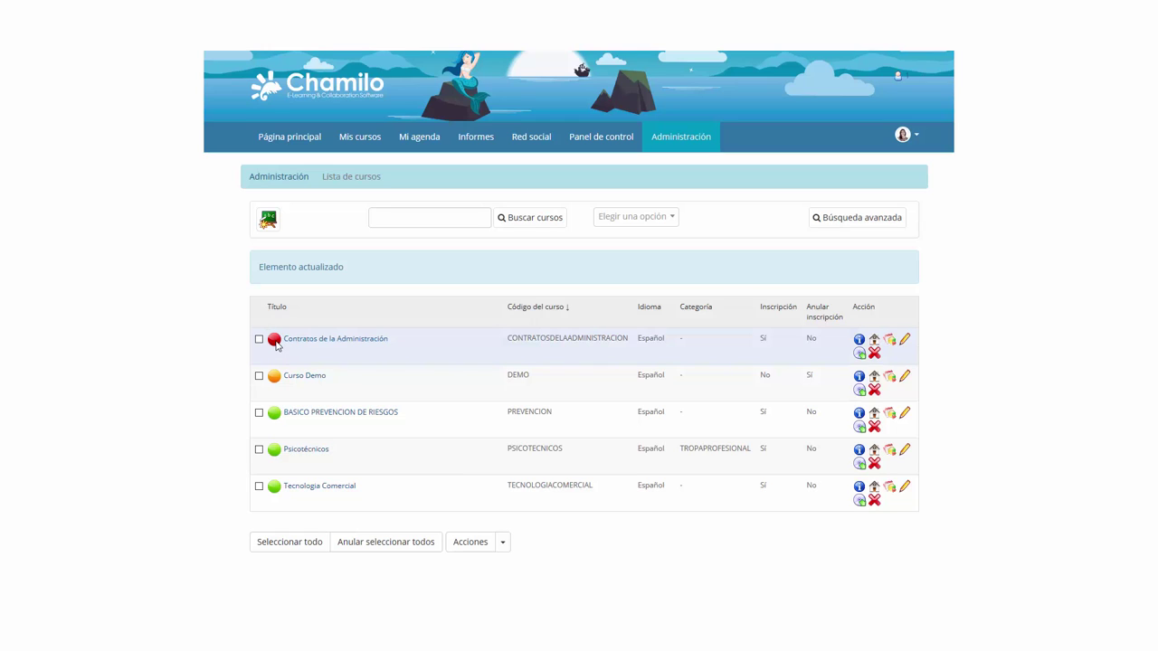
# Step: Review the tool usage and user list of the course Contratos de la Administración and open its course homepage
pyautogui.moveTo(277, 381)
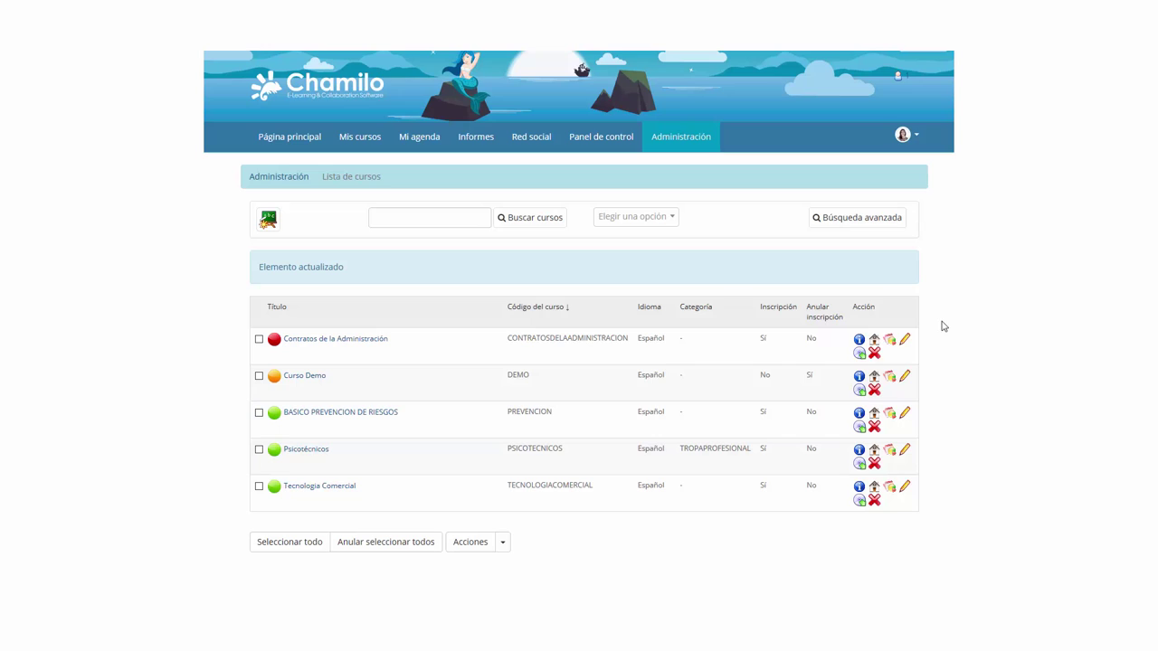
pyautogui.click(860, 342)
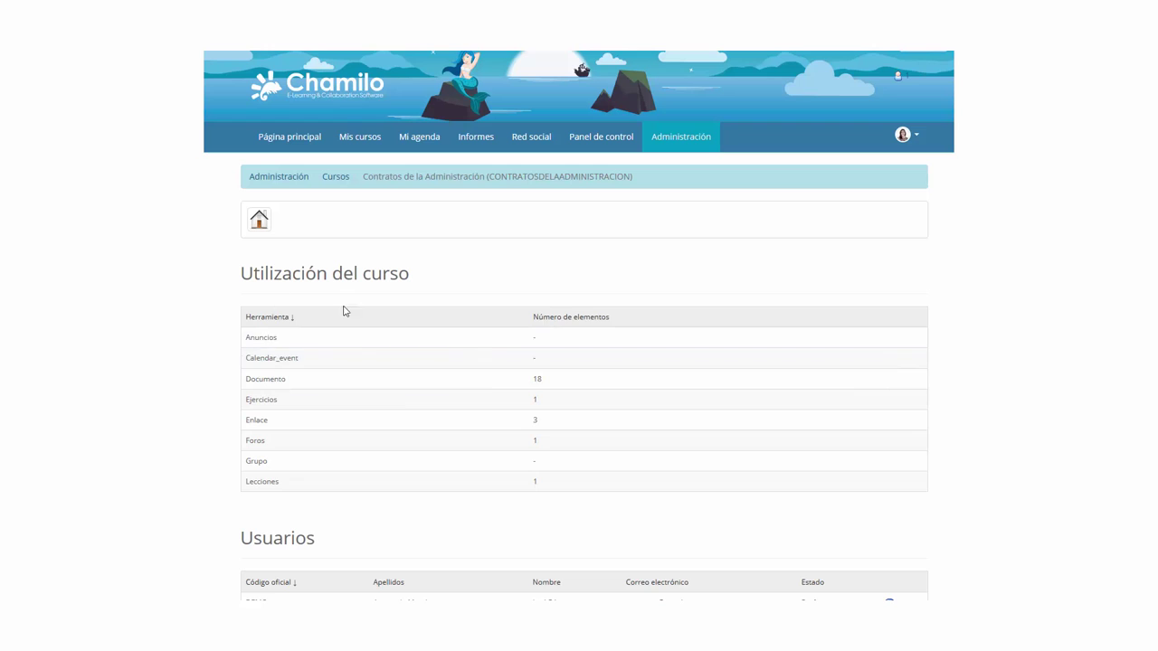
pyautogui.scroll(-3, 339, 417)
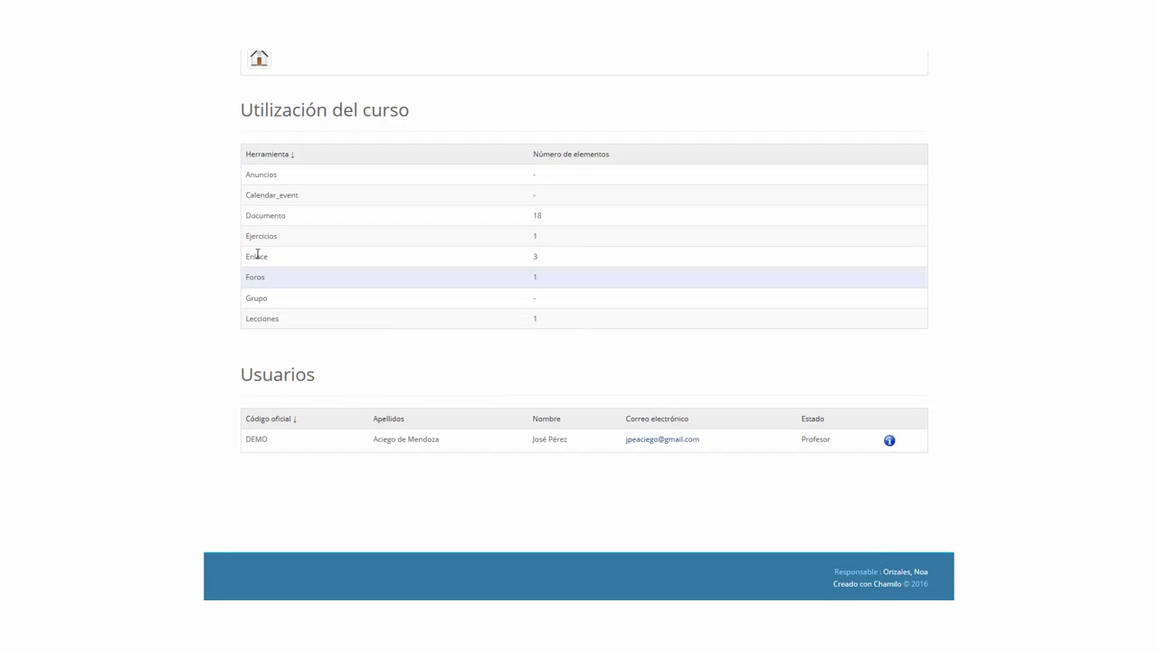
pyautogui.scroll(3, 331, 284)
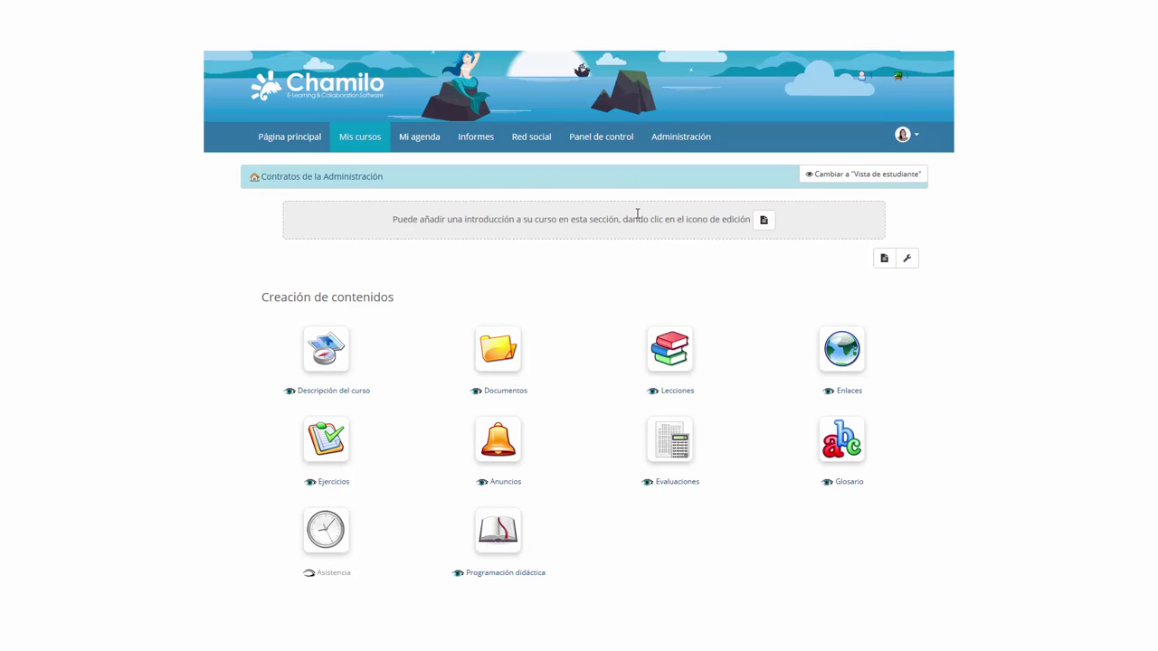
# Step: Return to the administration's course list and open the student tracking report for Contratos de la Administración
pyautogui.click(684, 138)
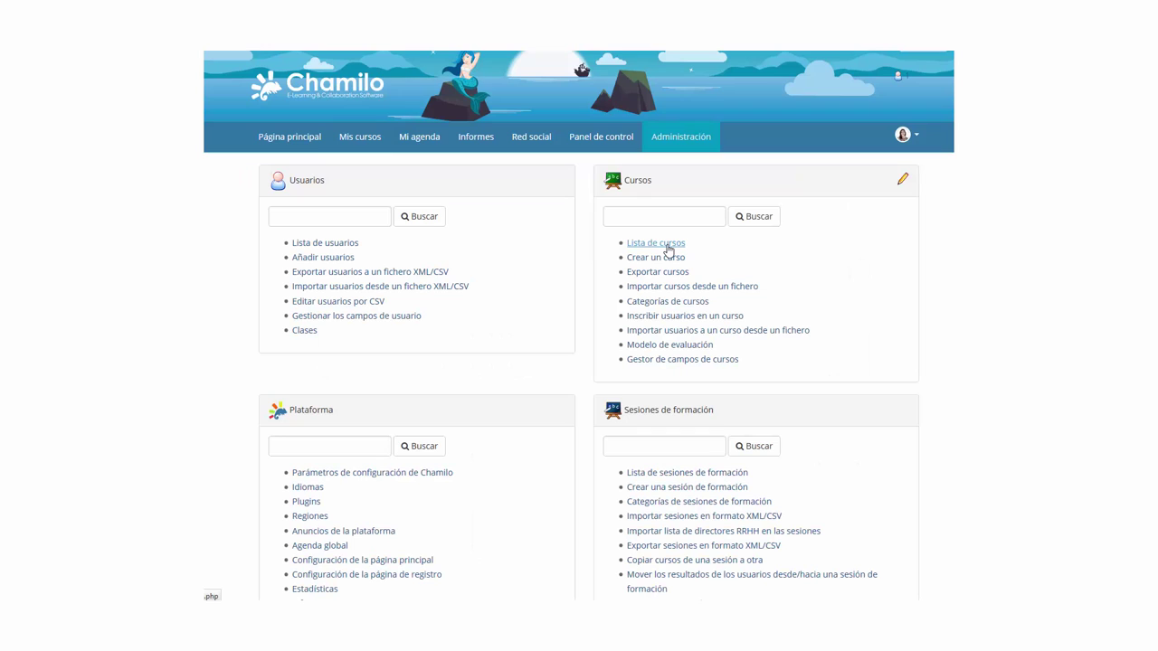
pyautogui.click(667, 246)
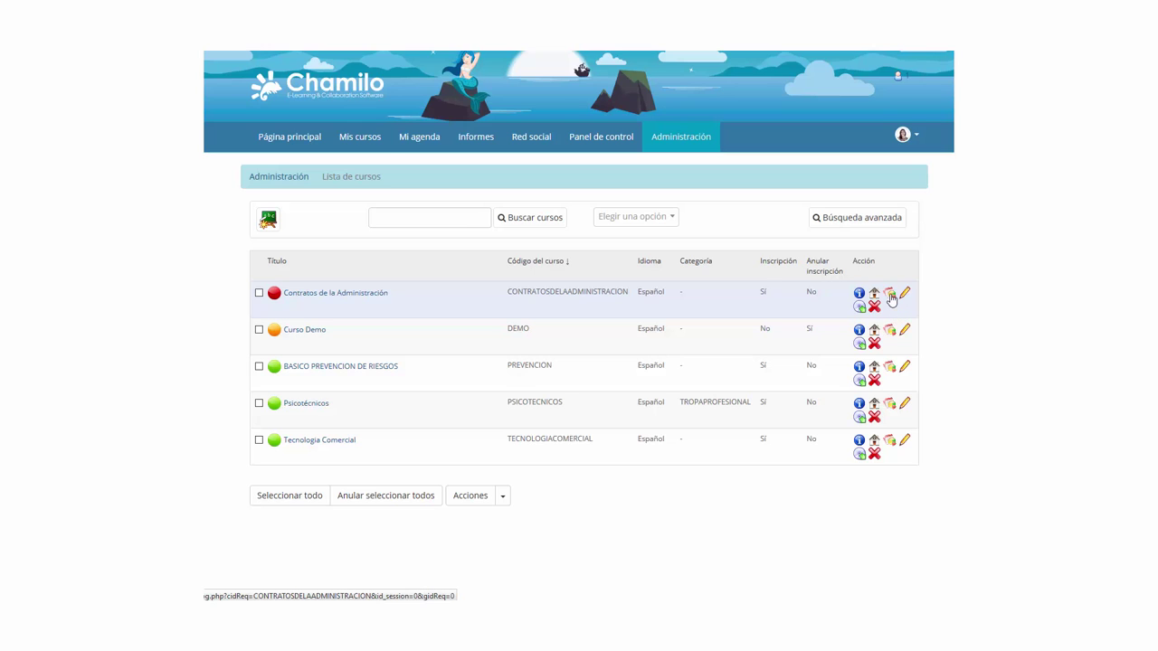
pyautogui.click(892, 299)
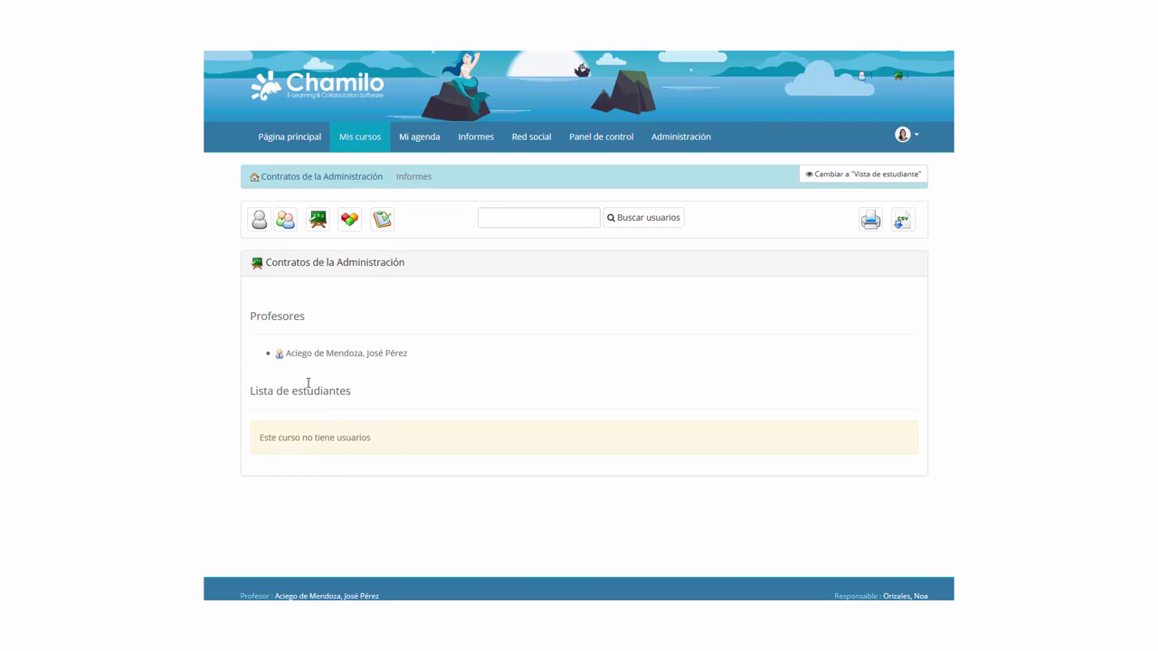
# Step: Examine the course report covering lesson progress, exercise scores, forum, chat, most used tools, downloaded documents and visited links
pyautogui.click(319, 223)
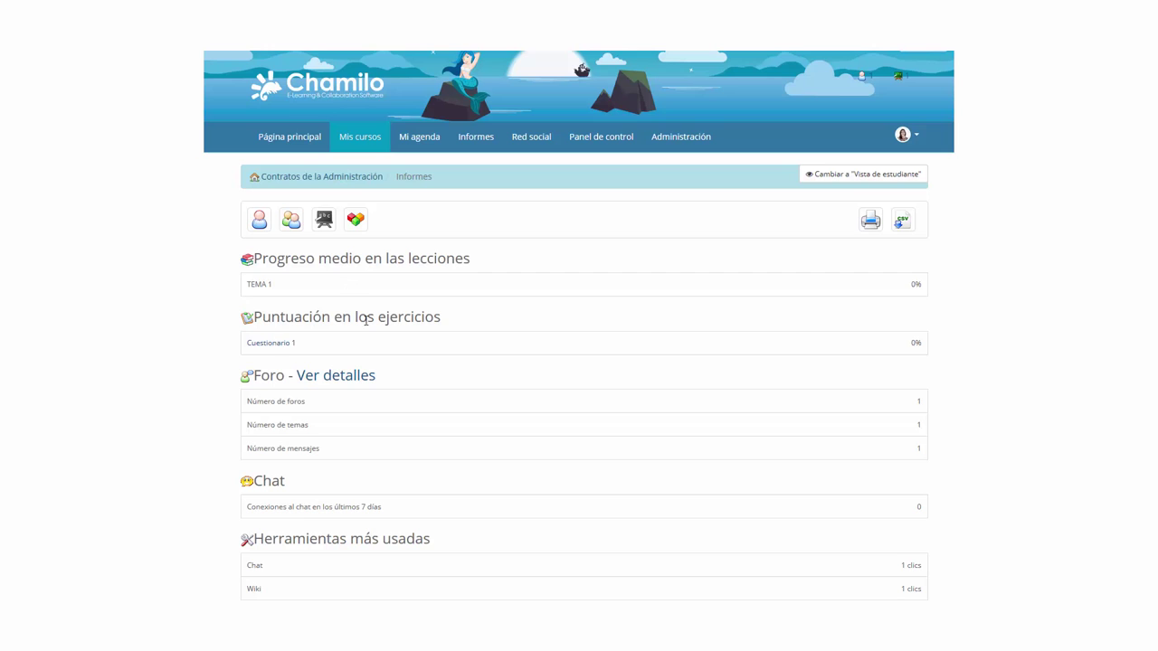
pyautogui.scroll(-1, 317, 434)
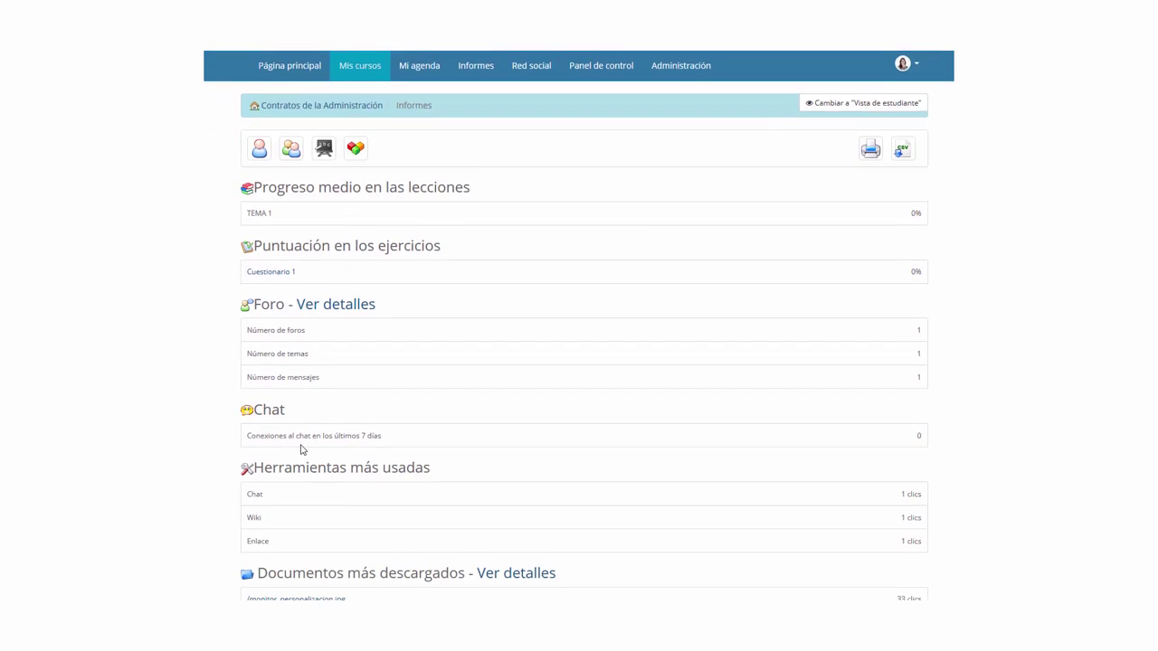
pyautogui.scroll(-3, 301, 450)
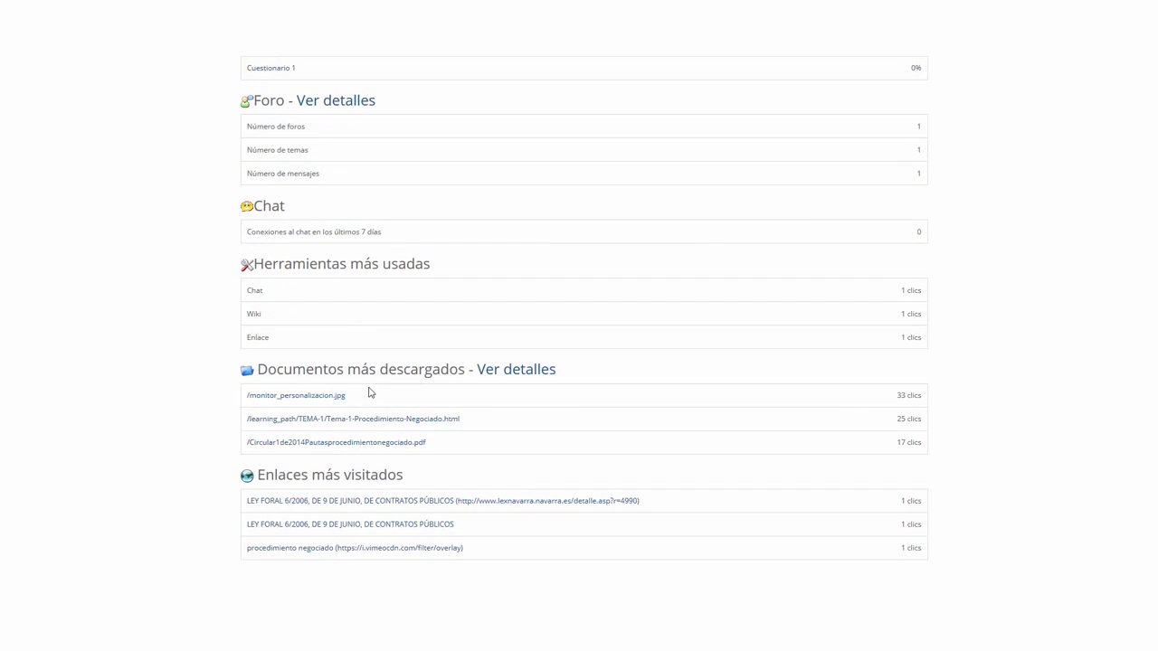
pyautogui.scroll(-2, 319, 453)
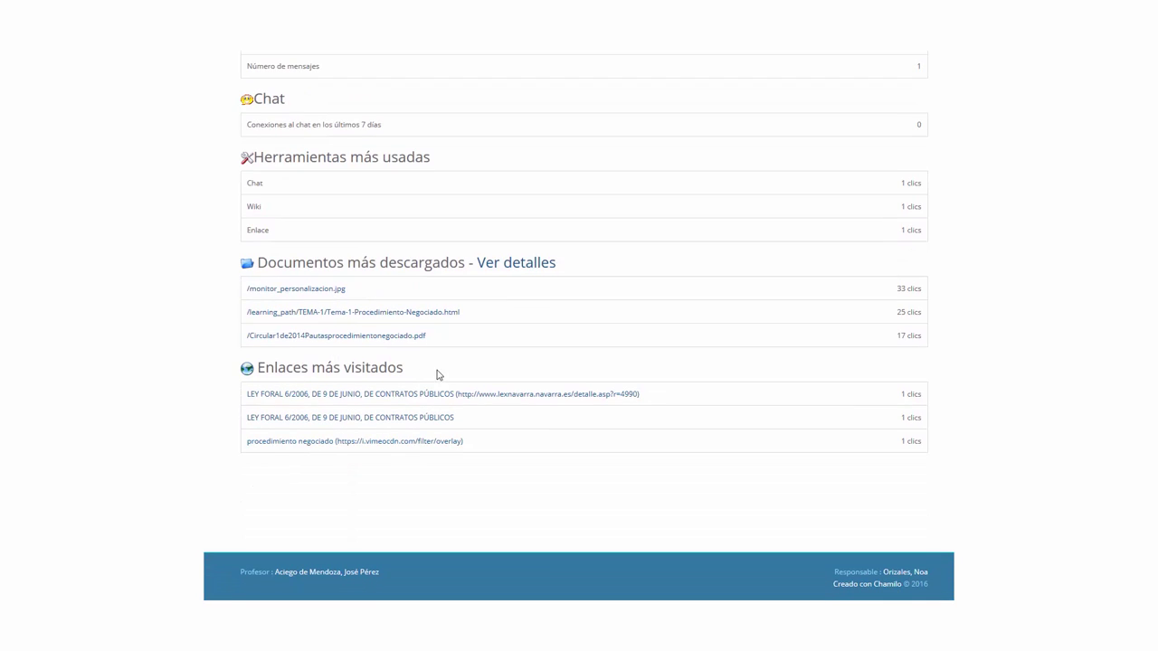
pyautogui.scroll(6, 439, 373)
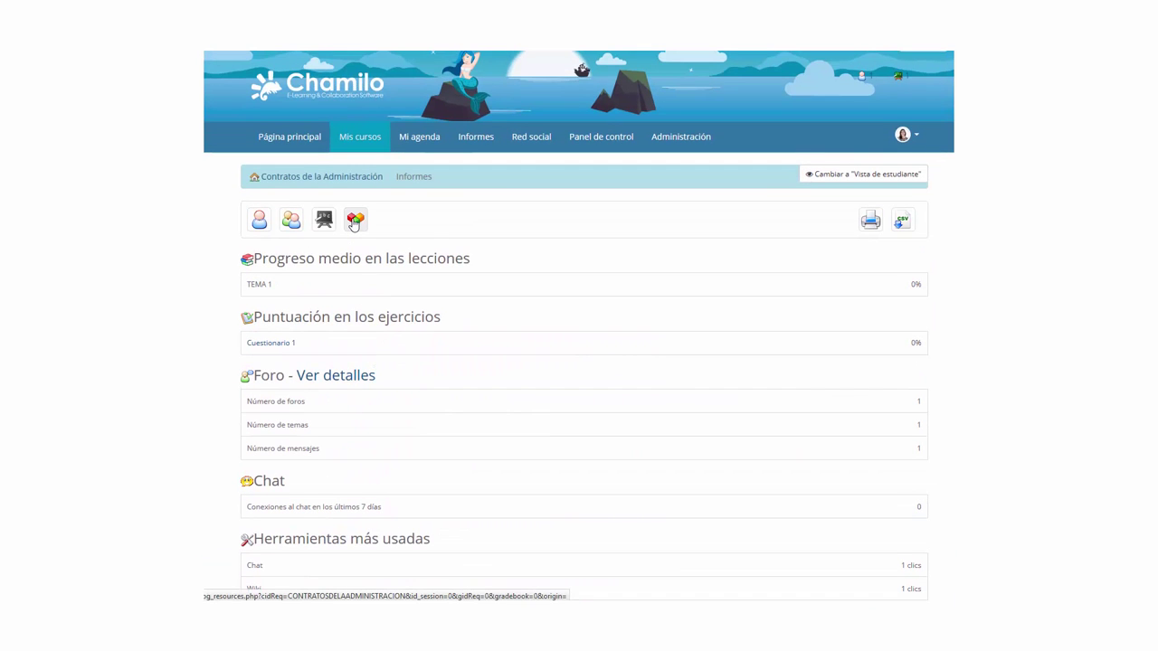
# Step: Review the resources report of Contratos de la Administración and return to its student tracking report
pyautogui.click(353, 222)
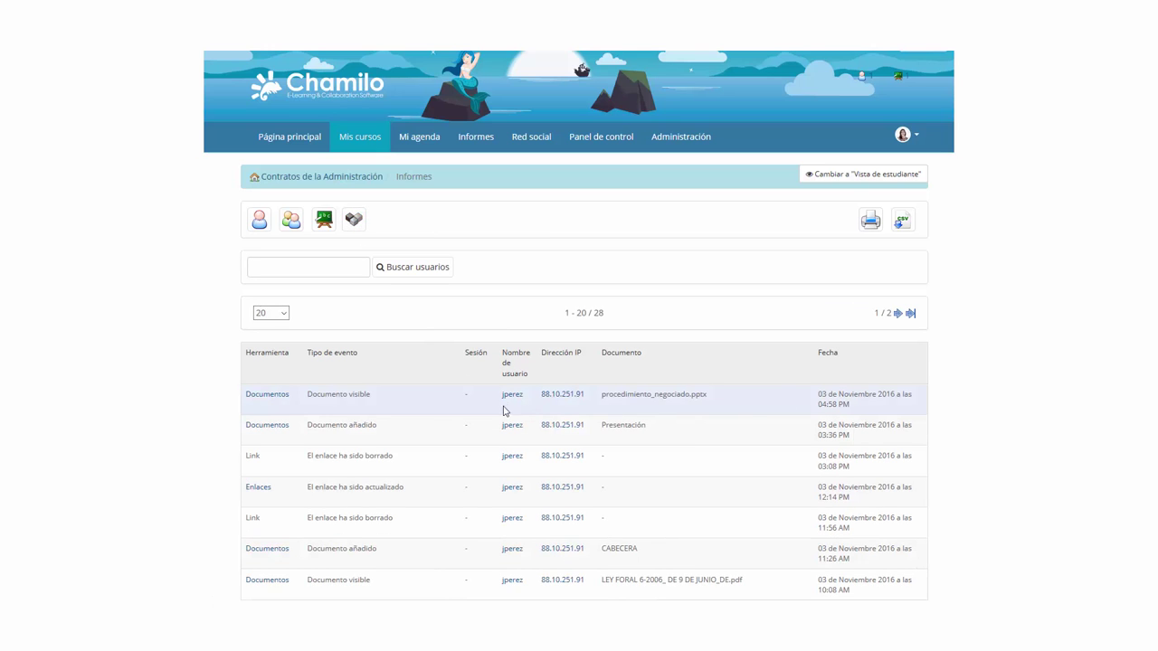
pyautogui.scroll(-3, 489, 452)
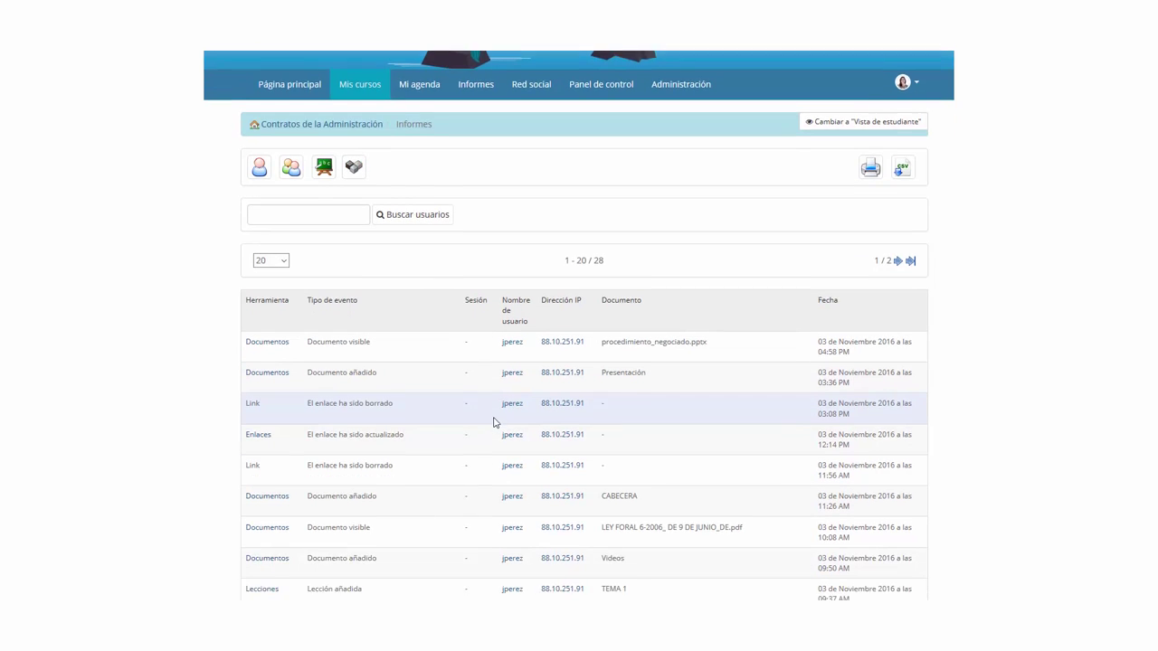
pyautogui.scroll(3, 425, 353)
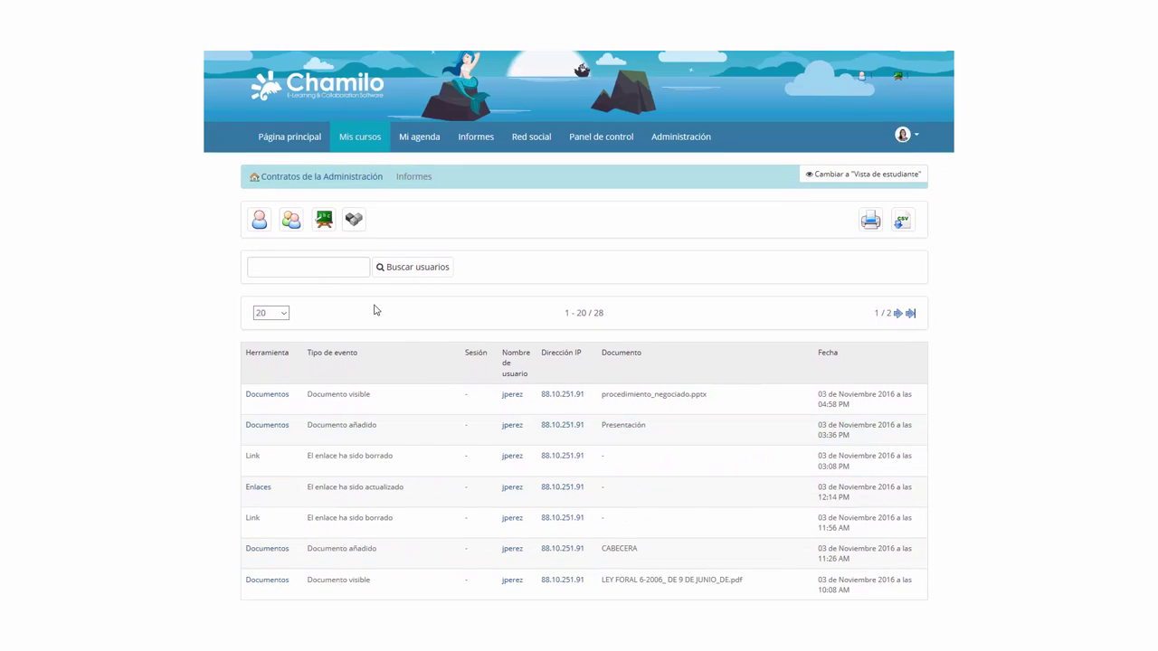
pyautogui.click(259, 223)
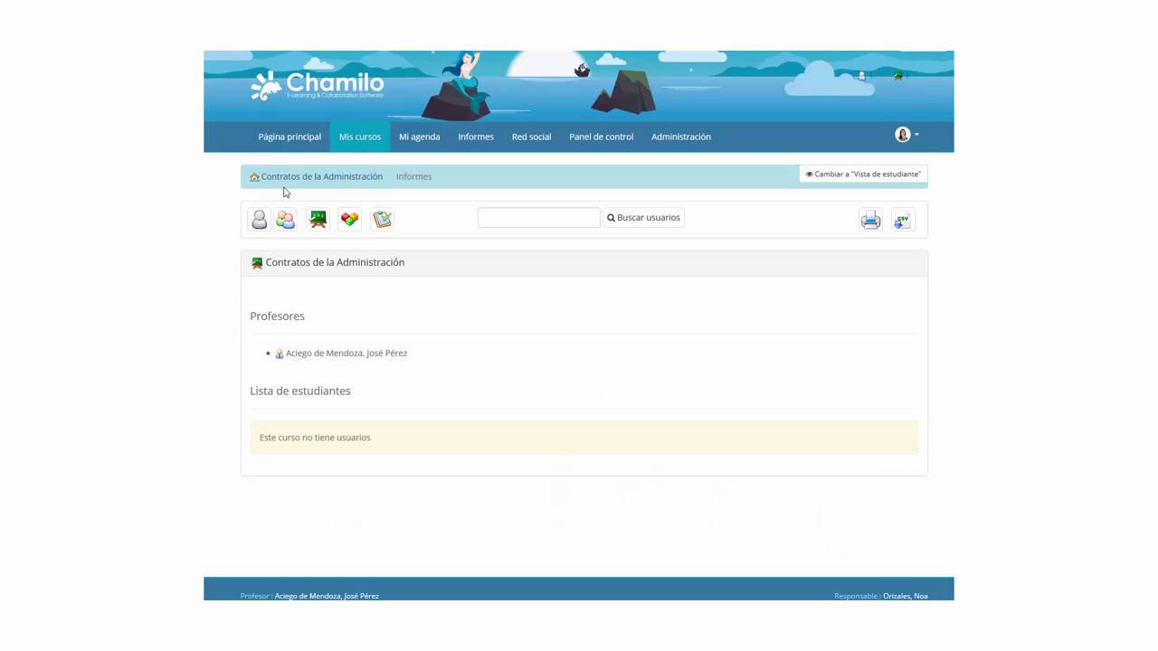
# Step: Return to the administration's course list and open the backup page for Contratos de la Administración, keeping the complete course backup option selected
pyautogui.click(337, 179)
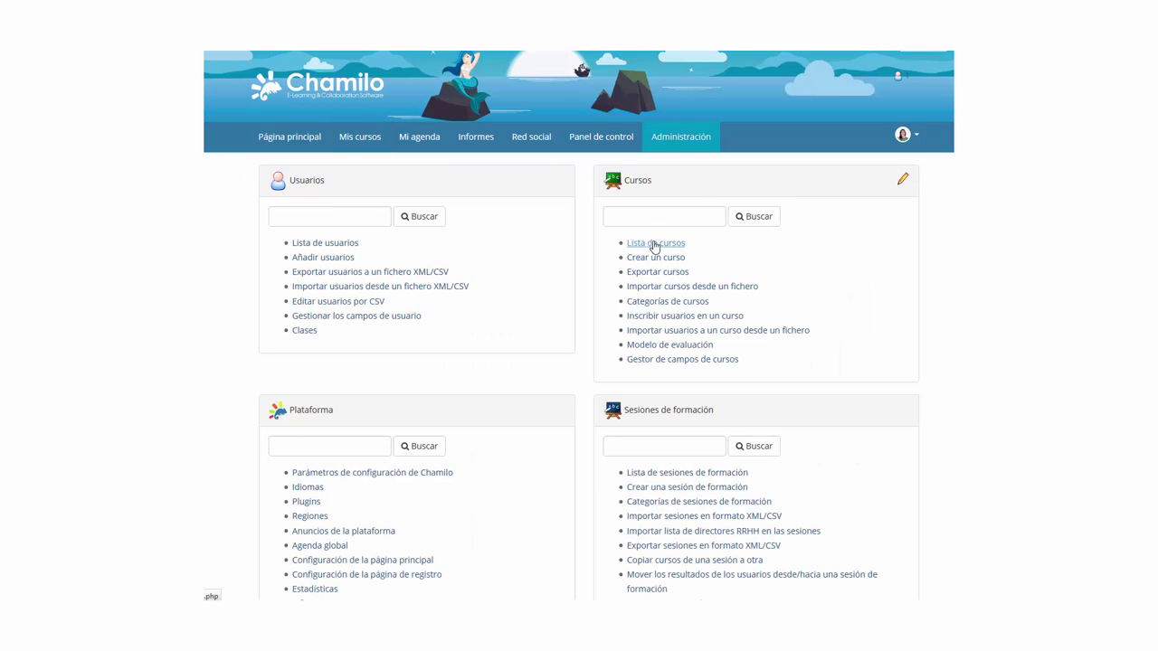
pyautogui.click(655, 244)
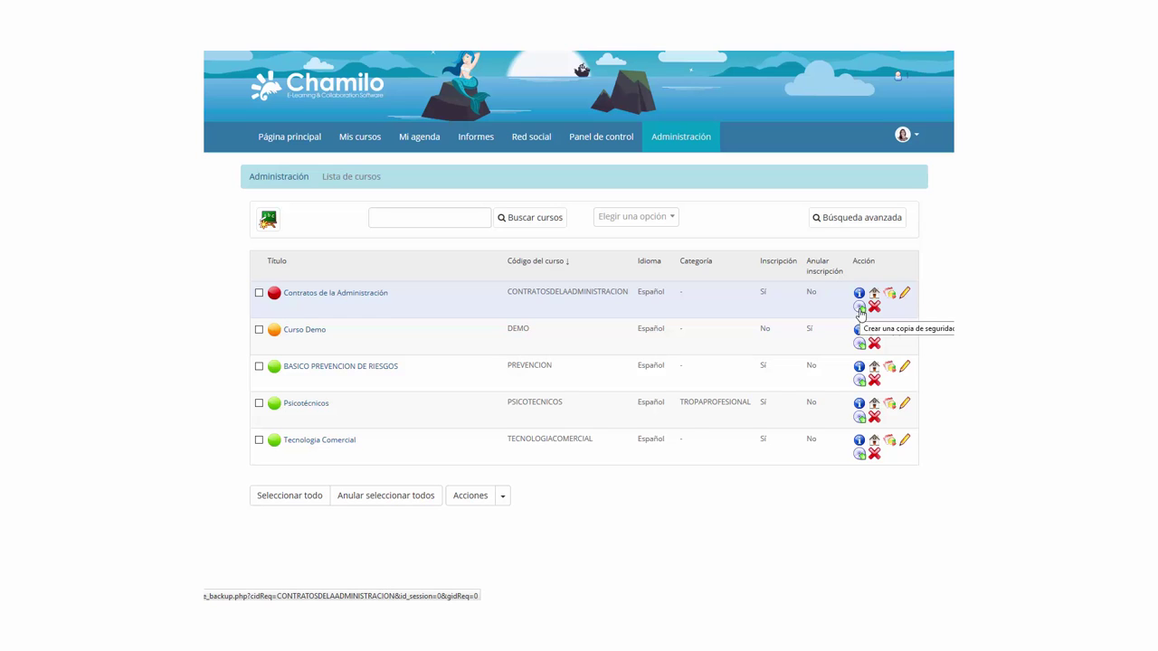
pyautogui.click(859, 308)
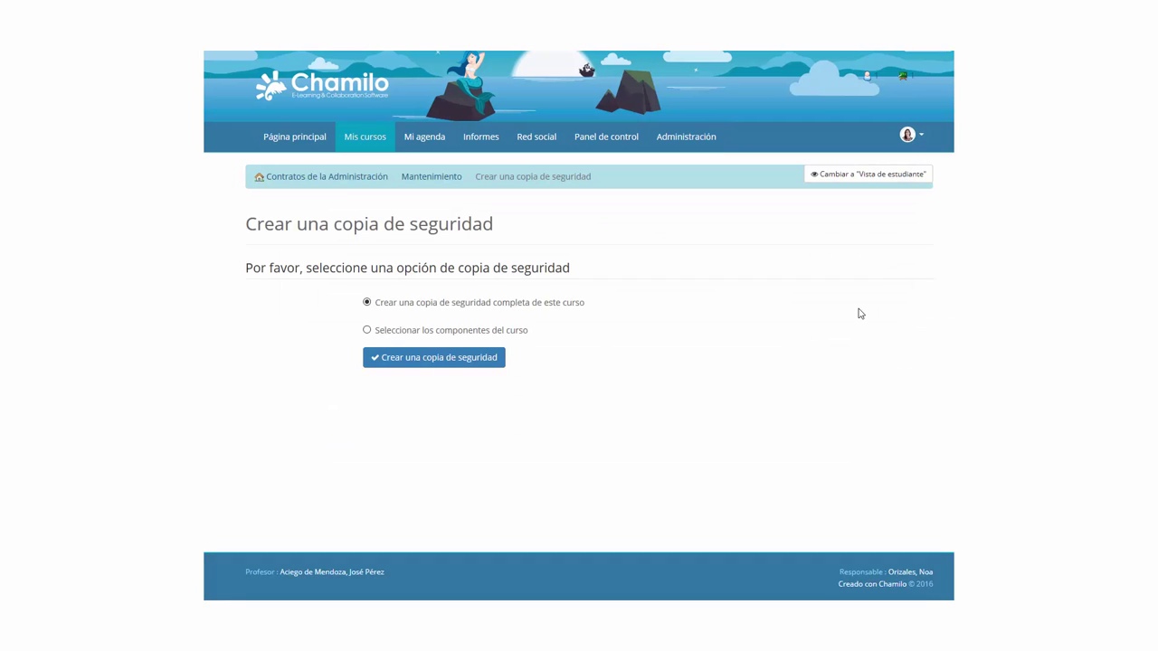
pyautogui.click(403, 305)
# Step: Return to the administration's course list and examine the advanced search criteria for courses, including access, enrolment and unsubscription options
pyautogui.click(704, 140)
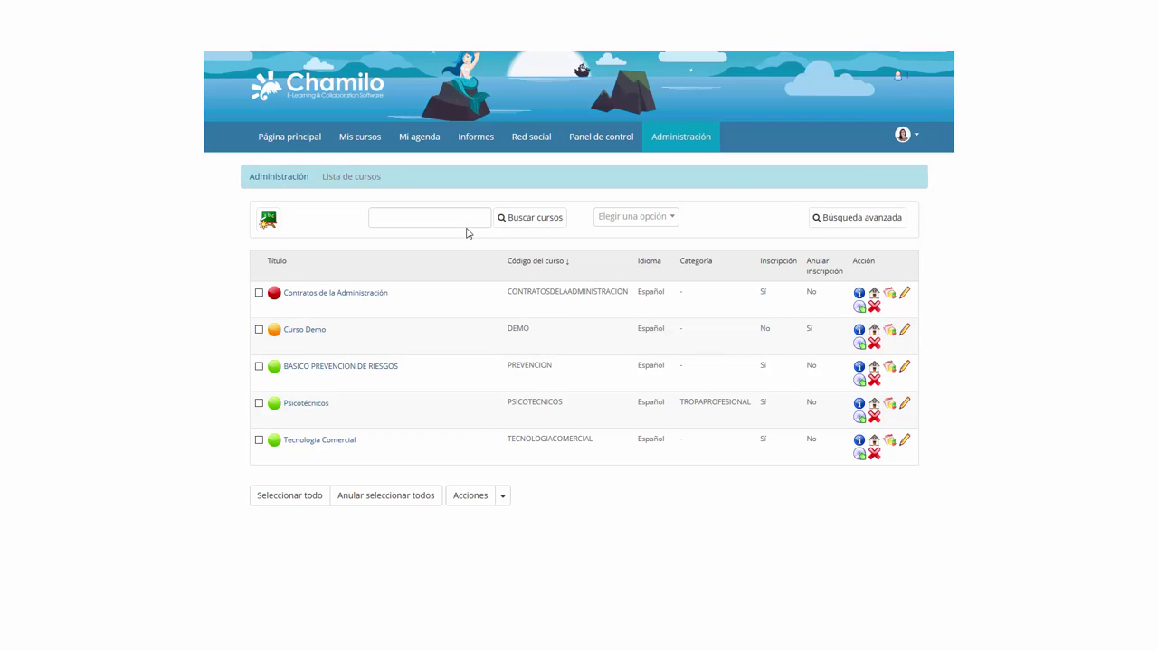
pyautogui.click(860, 217)
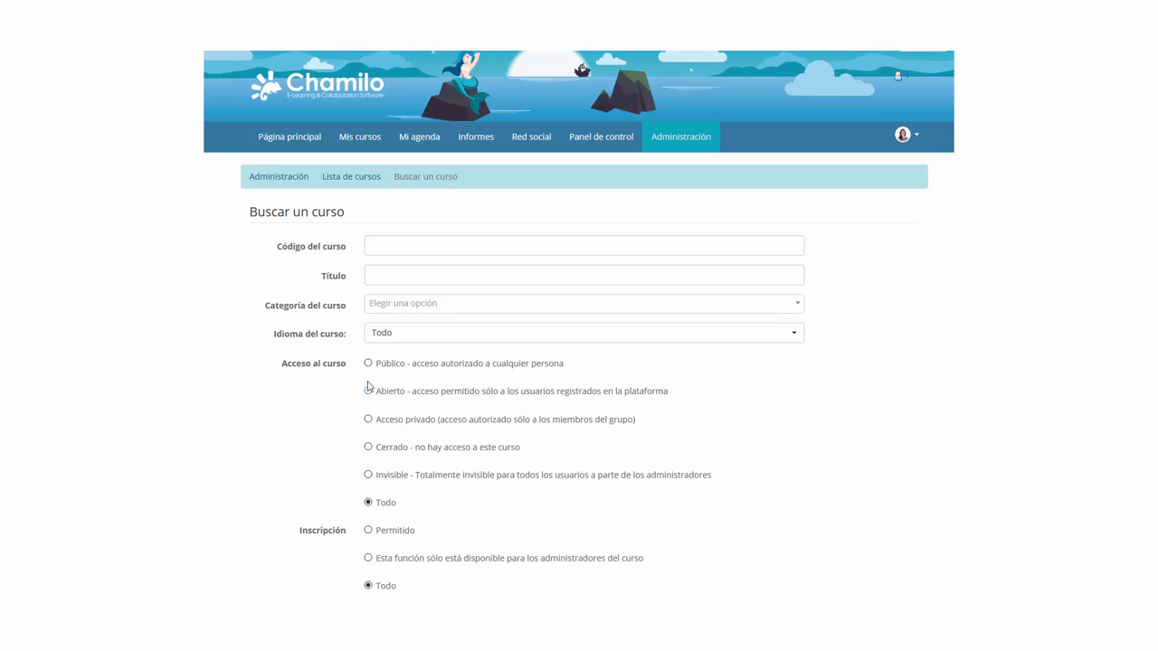
pyautogui.scroll(-1, 375, 471)
pyautogui.scroll(-2, 376, 460)
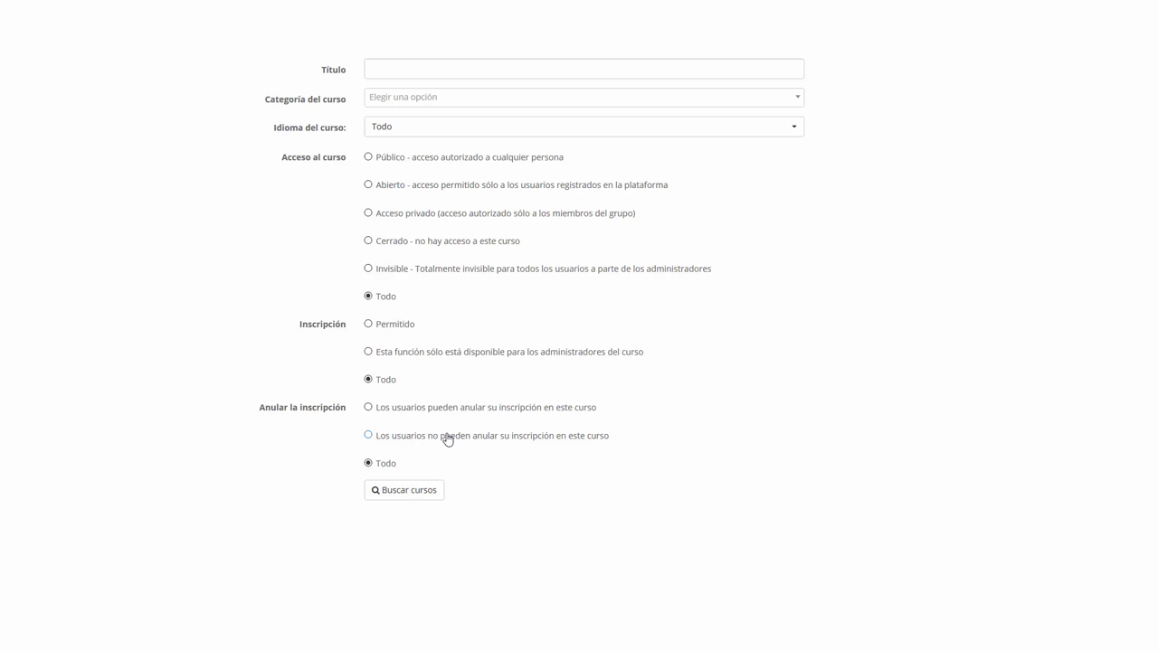
pyautogui.scroll(3, 447, 439)
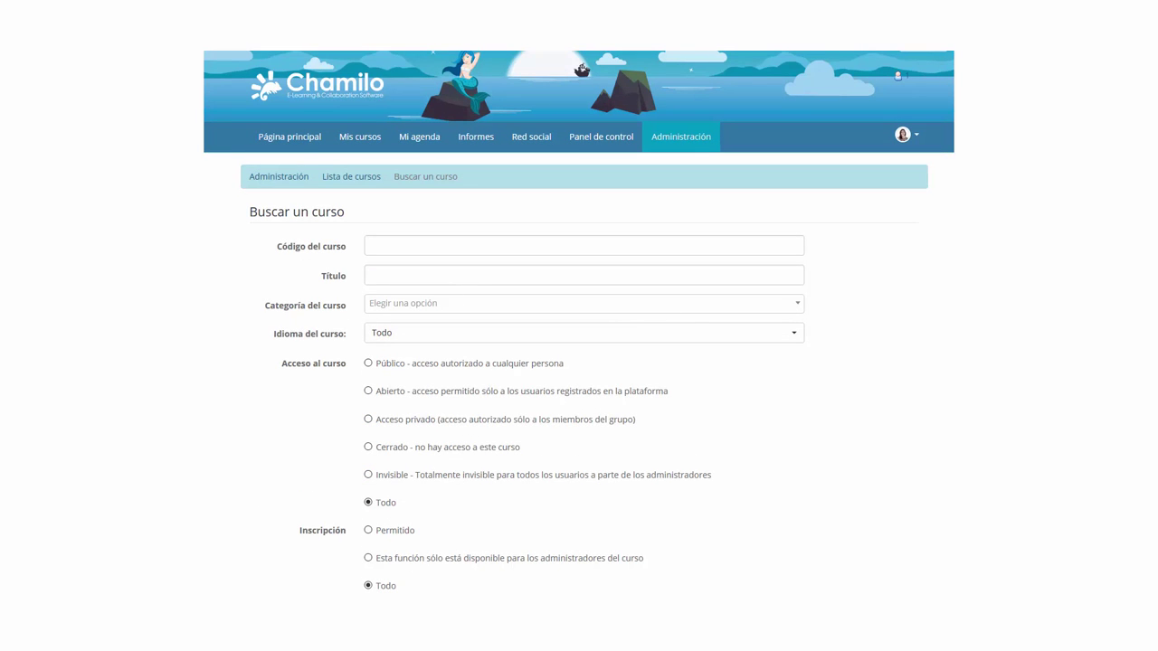
# Step: Go back to the course list and sort the courses by title, followed by course code
pyautogui.press('Return')
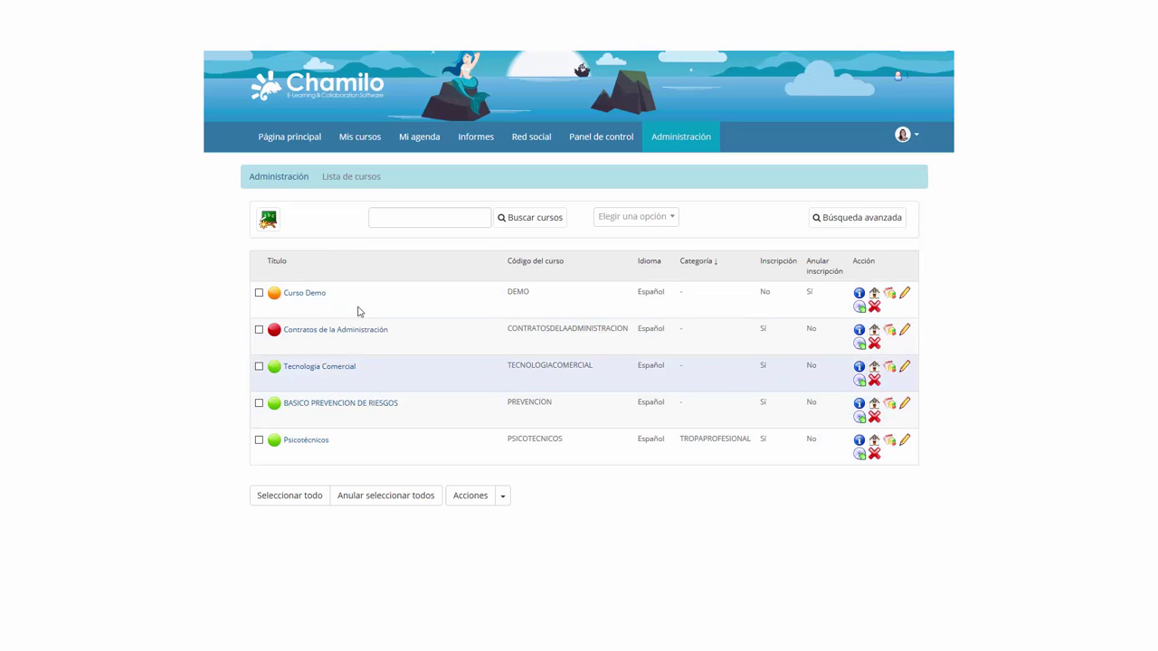
pyautogui.click(276, 263)
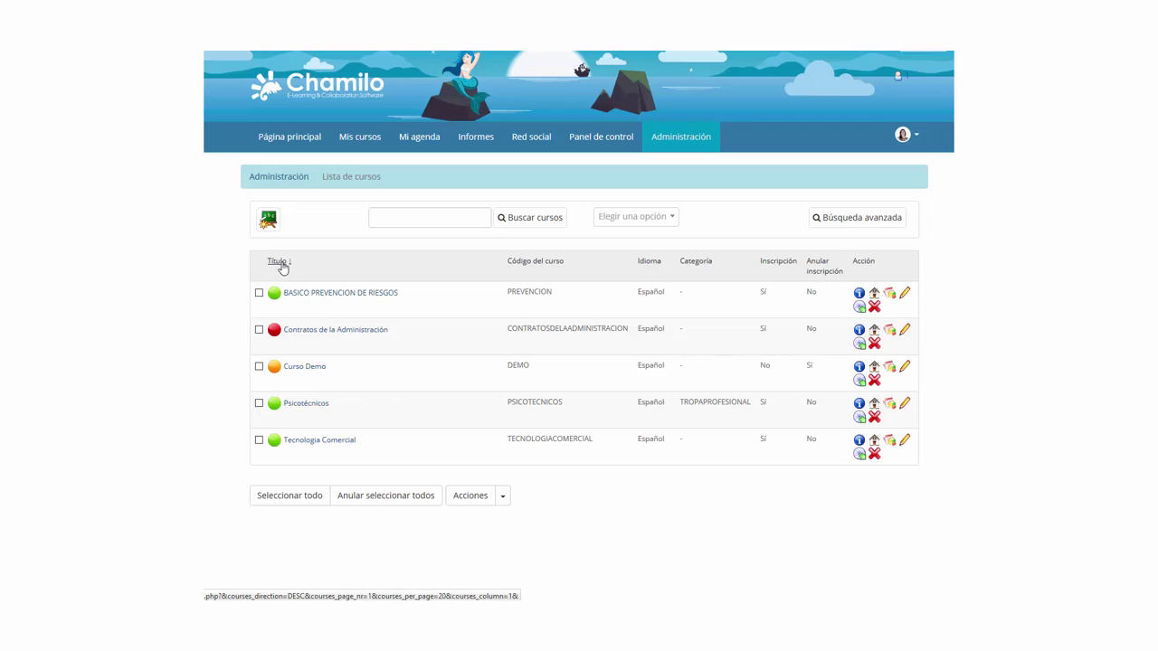
pyautogui.click(534, 264)
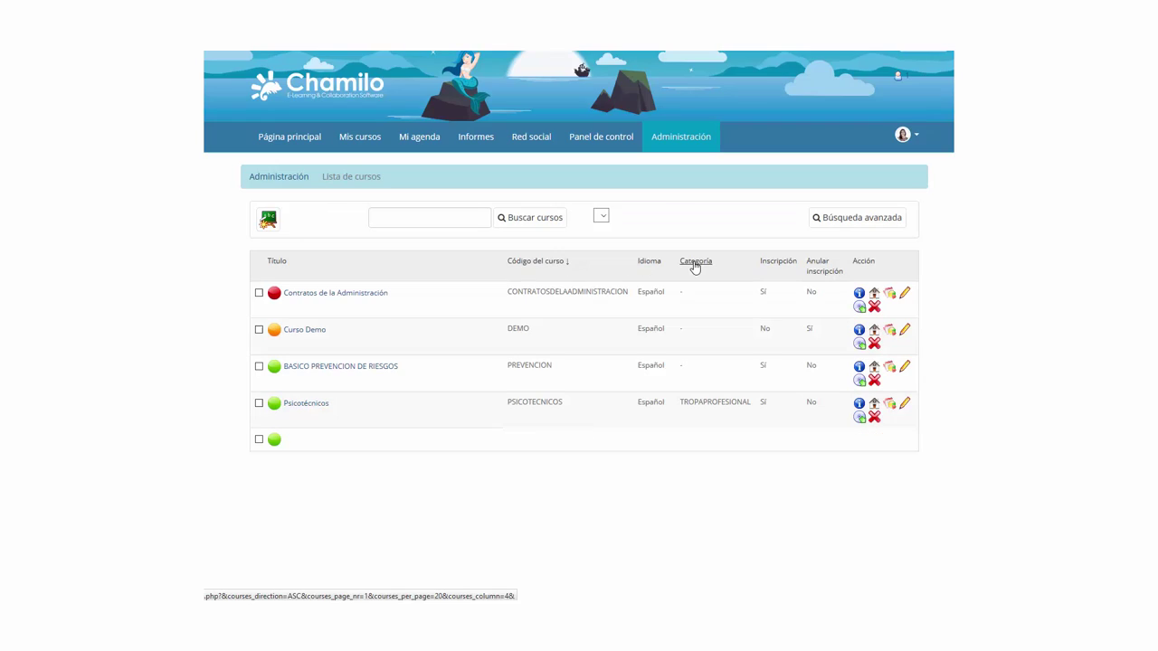